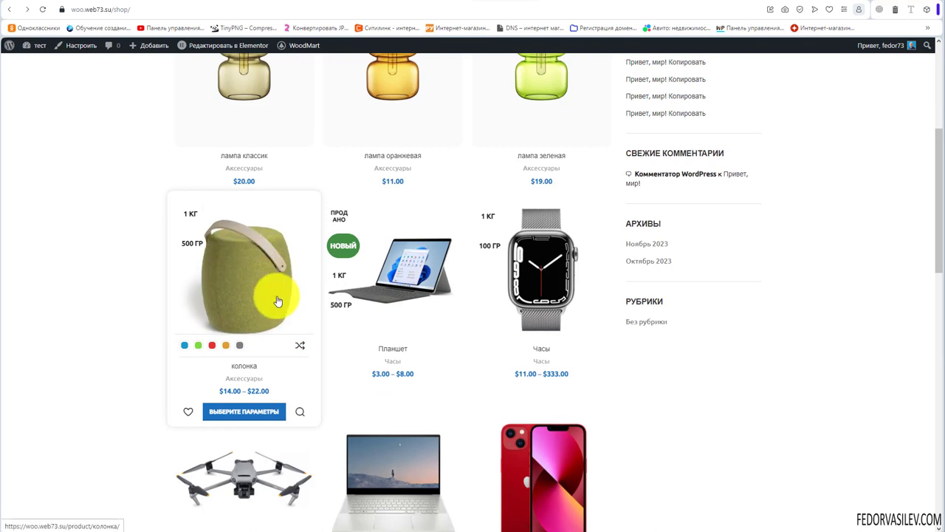
# Enable the "Быстрый магазин" option for variable products in the theme settings and save the settings
pyautogui.moveTo(228, 344)
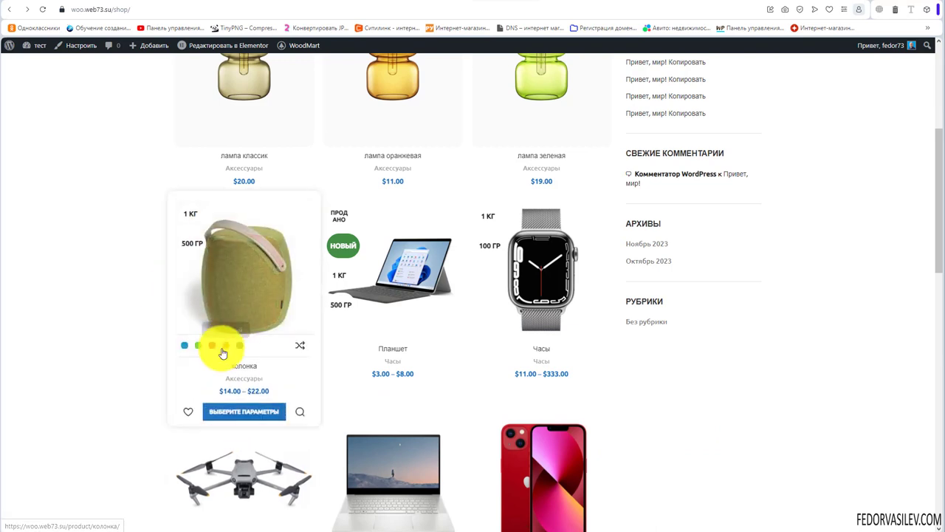
pyautogui.click(243, 418)
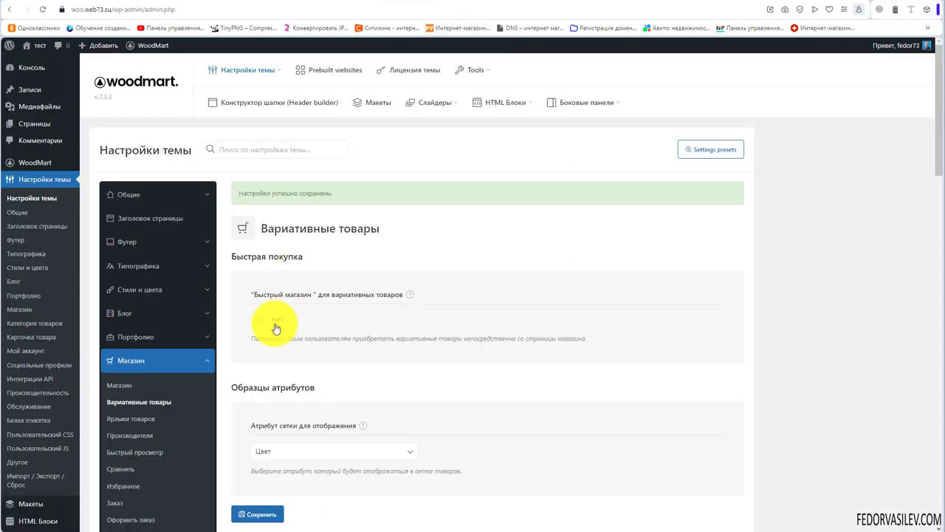
pyautogui.click(274, 318)
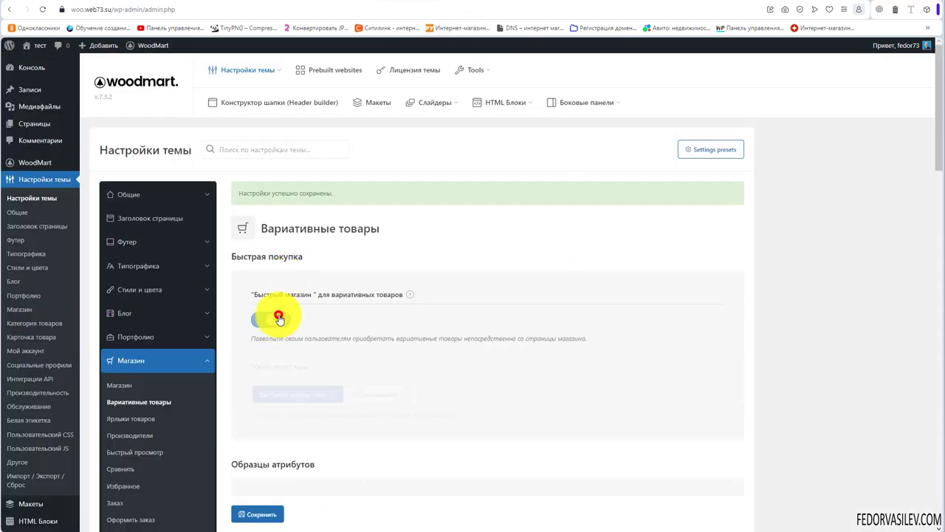
pyautogui.moveTo(333, 400)
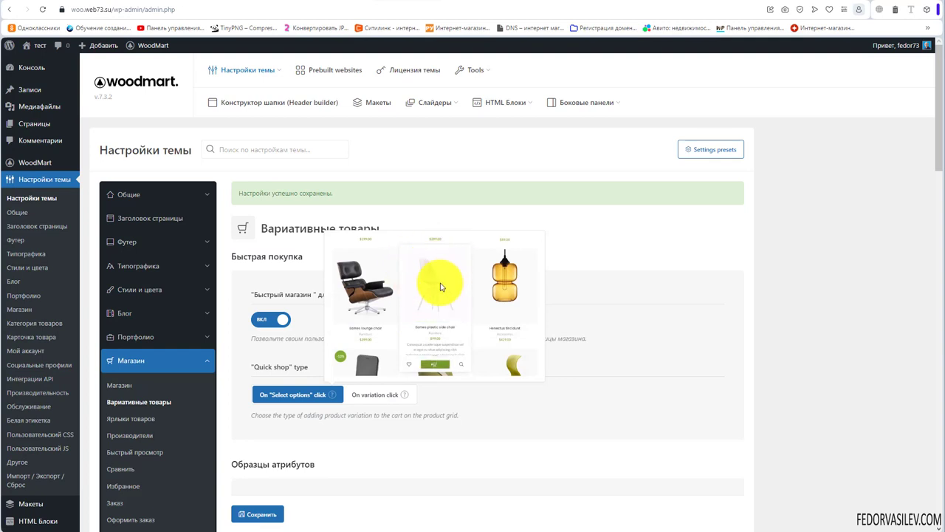
pyautogui.moveTo(405, 395)
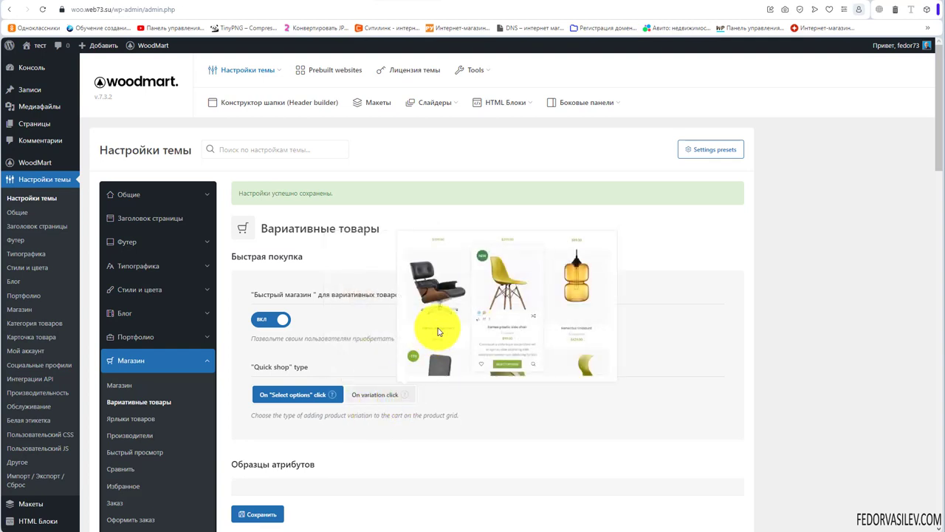
pyautogui.click(256, 513)
# Reload the shop page and open the parameter selection on the колонка product card
pyautogui.click(510, 2)
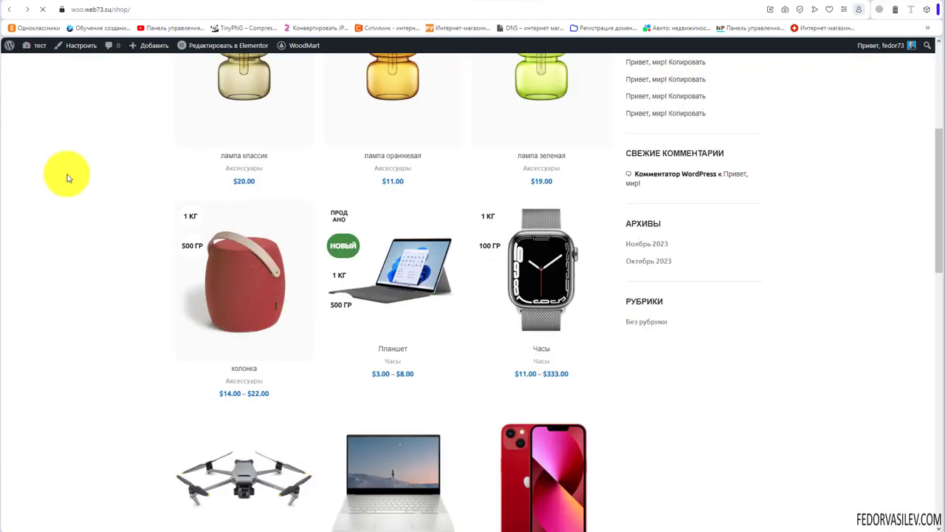
pyautogui.scroll(-4, 81, 179)
pyautogui.moveTo(232, 296)
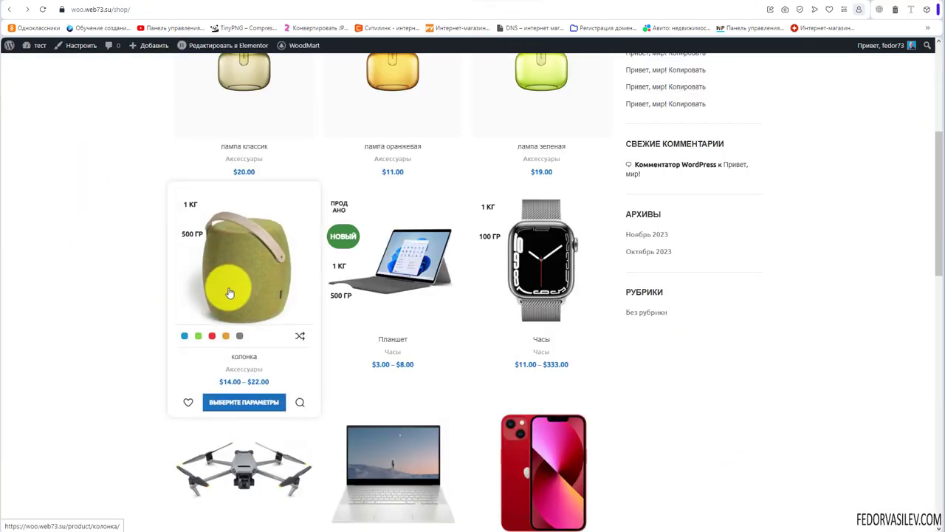
pyautogui.click(229, 403)
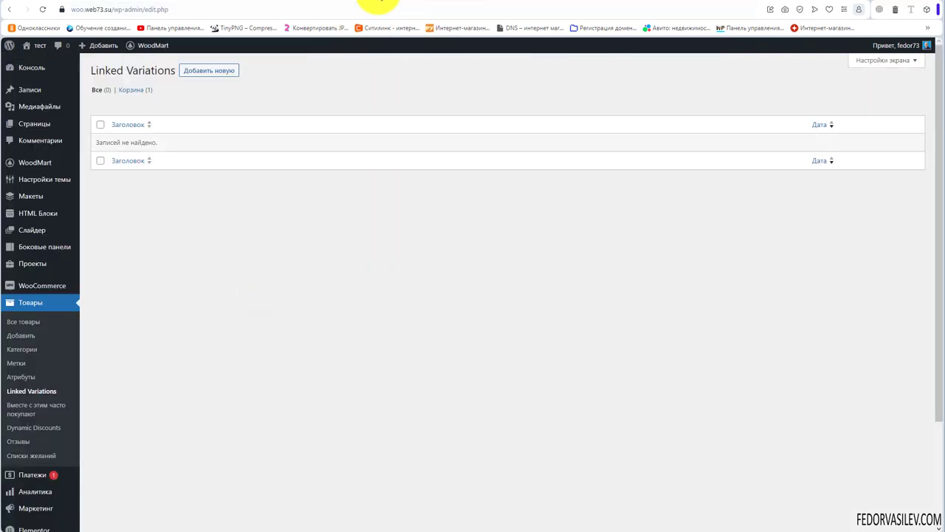
# Set the "Quick shop" type for variable products to On variation click in the theme settings
pyautogui.click(370, 2)
pyautogui.click(371, 398)
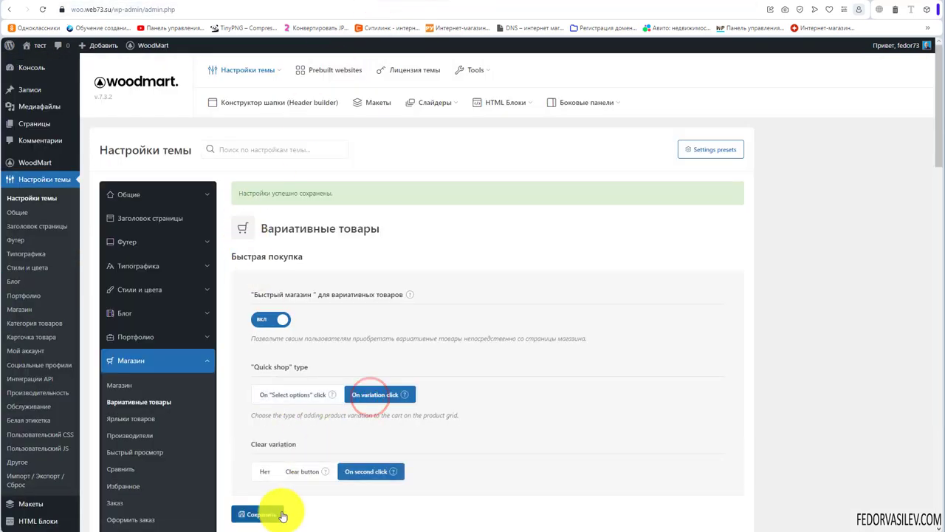
pyautogui.moveTo(406, 394)
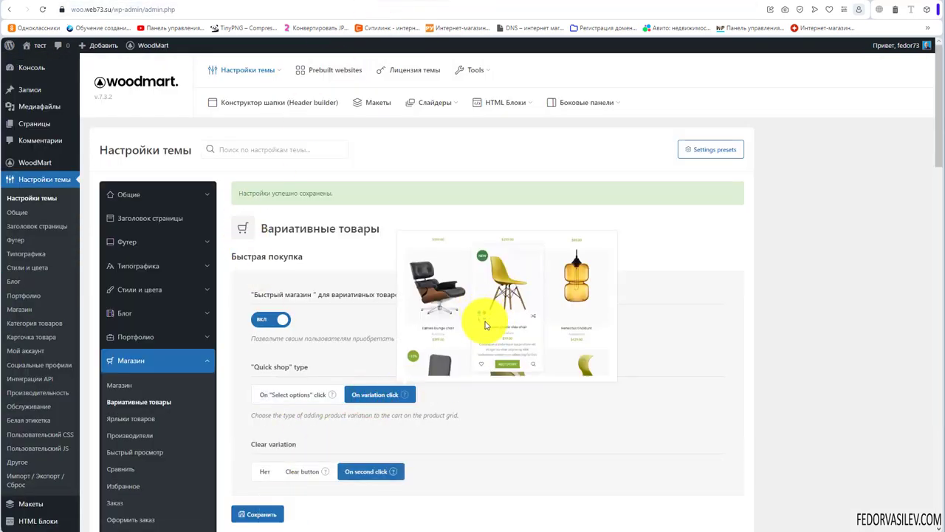
# Set Clear variation to Clear button and save the theme settings
pyautogui.scroll(-2, 486, 325)
pyautogui.moveTo(300, 345); pyautogui.dragTo(251, 350)
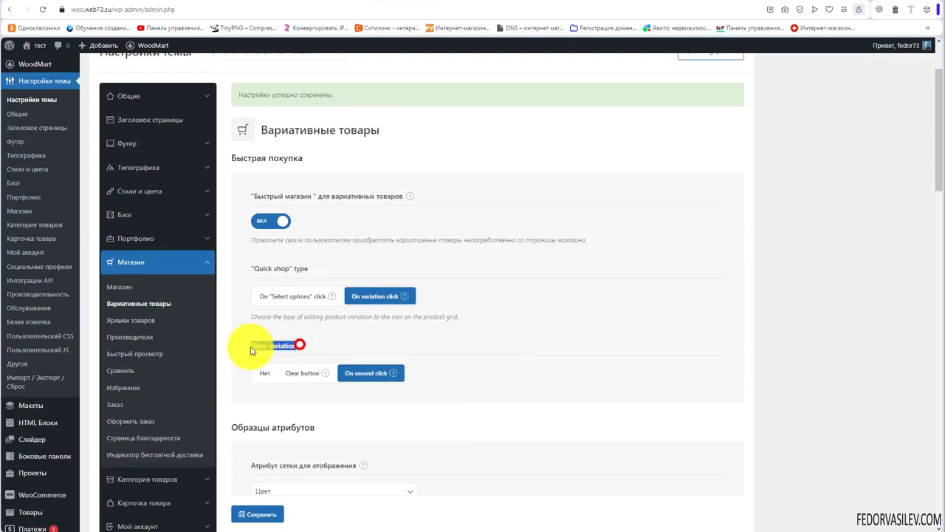
pyautogui.click(264, 374)
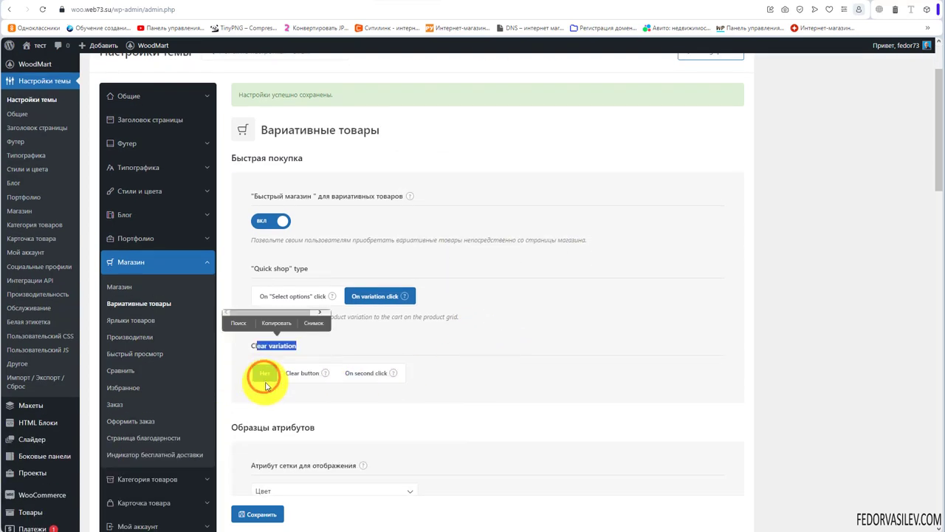
pyautogui.moveTo(326, 379)
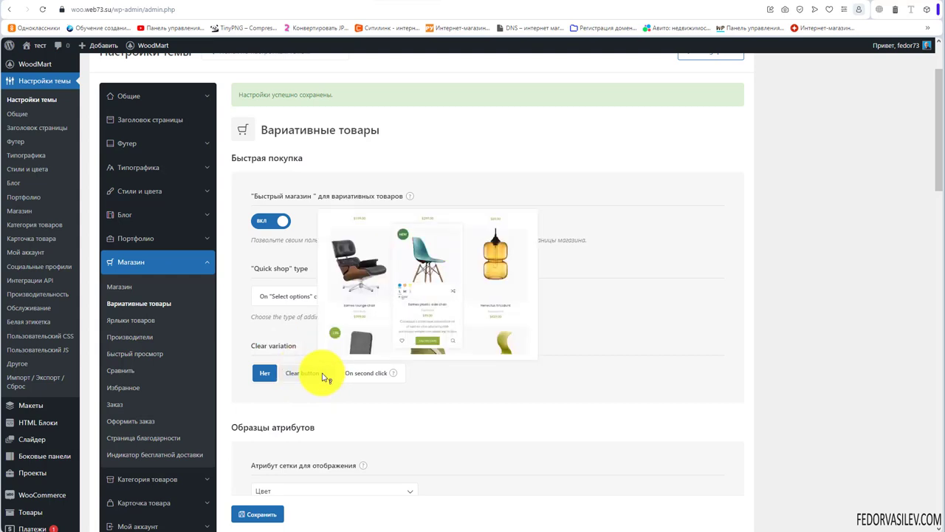
pyautogui.moveTo(397, 377)
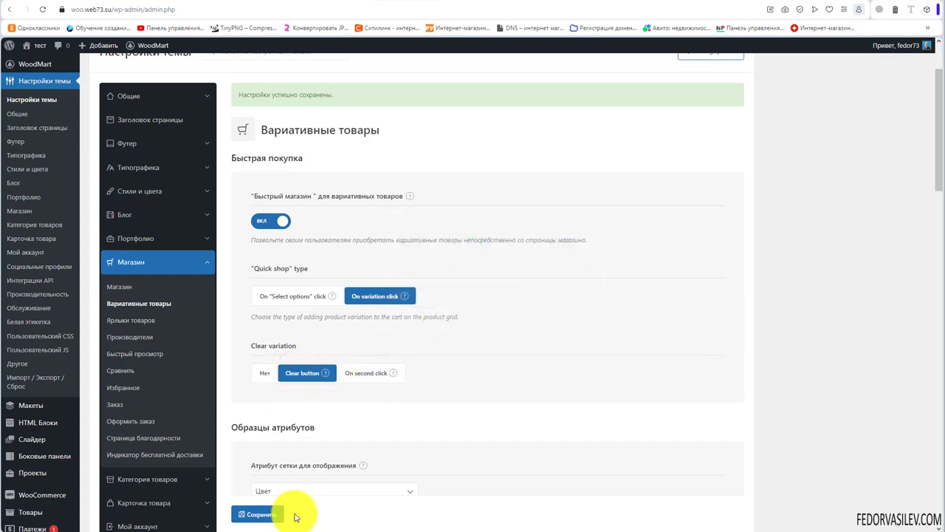
pyautogui.click(266, 512)
# Test the колонка card on the shop page by choosing the red colour and 500 ГР, and clear the selection
pyautogui.hotkey('ctrl', 'Tab')
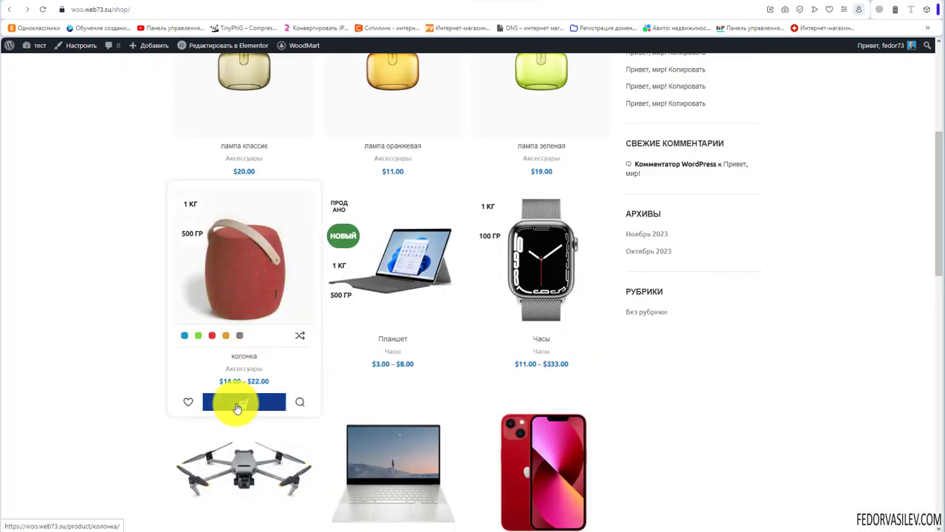
pyautogui.click(214, 336)
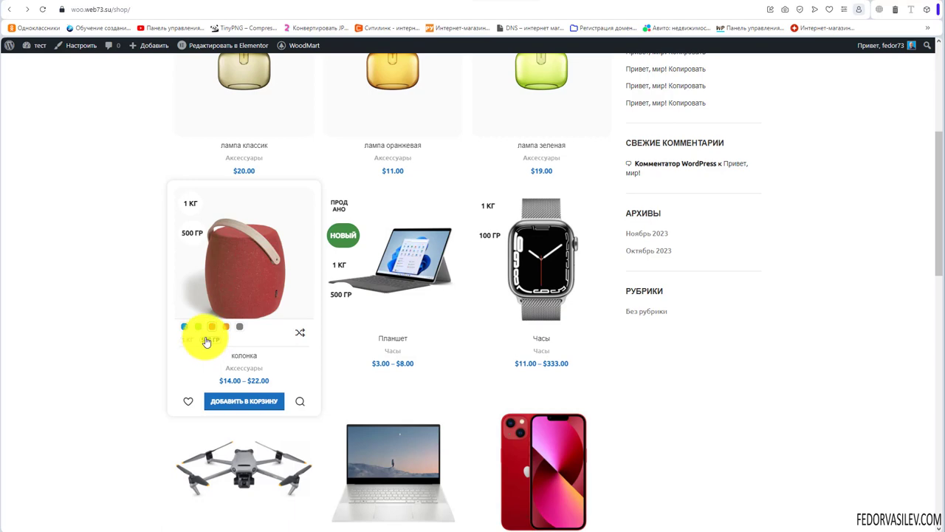
pyautogui.click(210, 340)
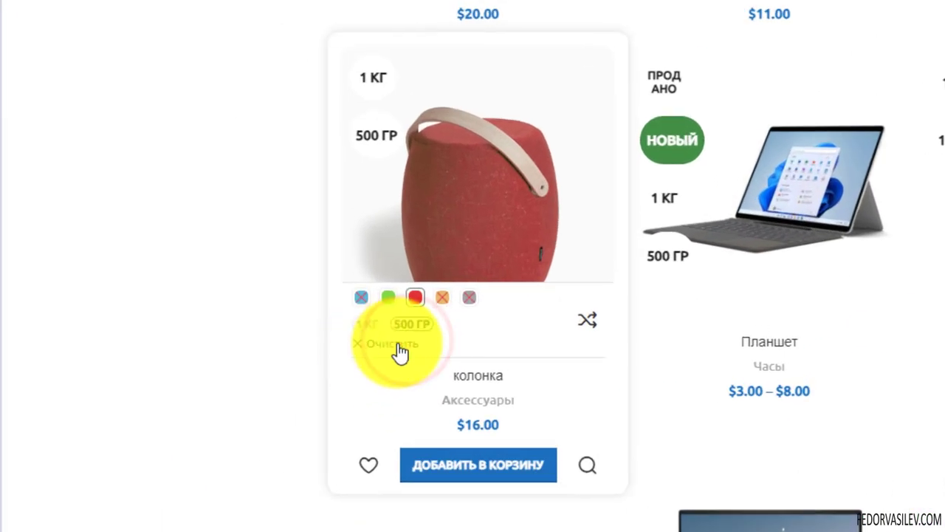
pyautogui.click(378, 347)
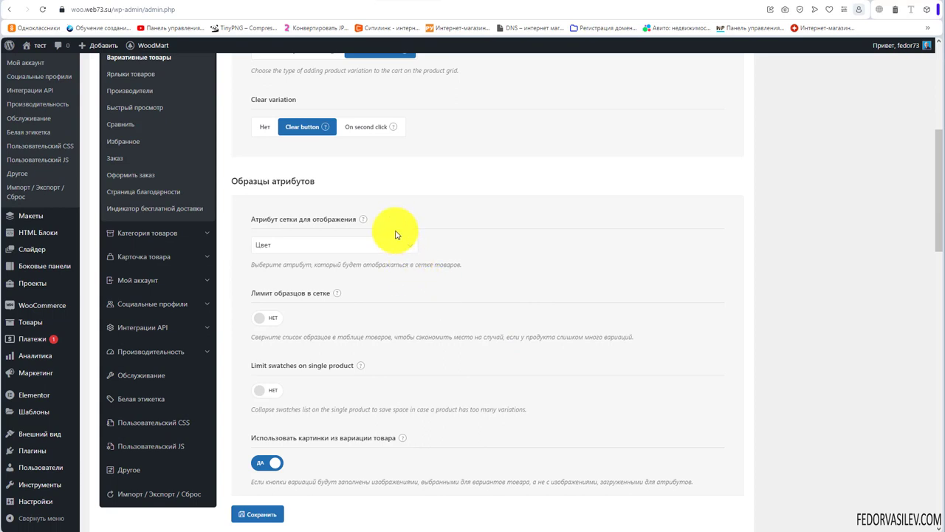
# Set the grid display attribute to Размер, save the theme settings and check the product cards on the shop page
pyautogui.moveTo(363, 222)
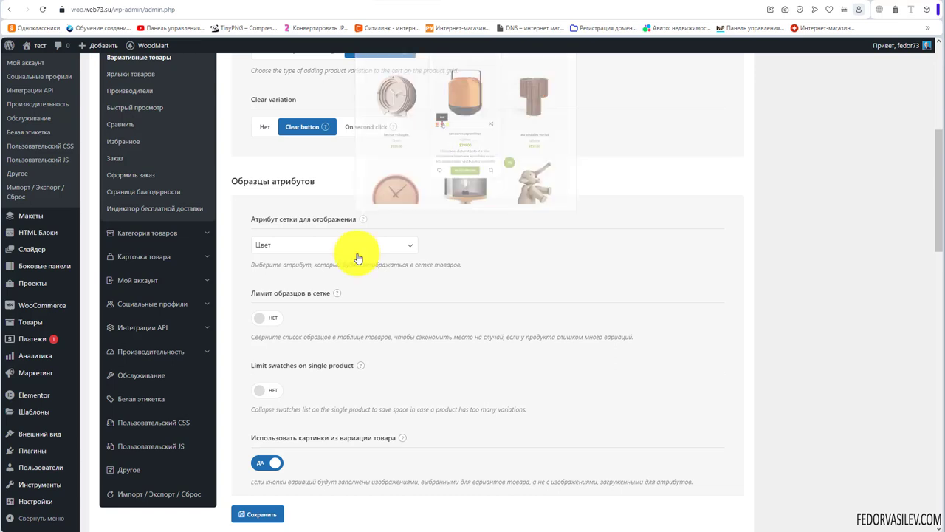
pyautogui.click(305, 251)
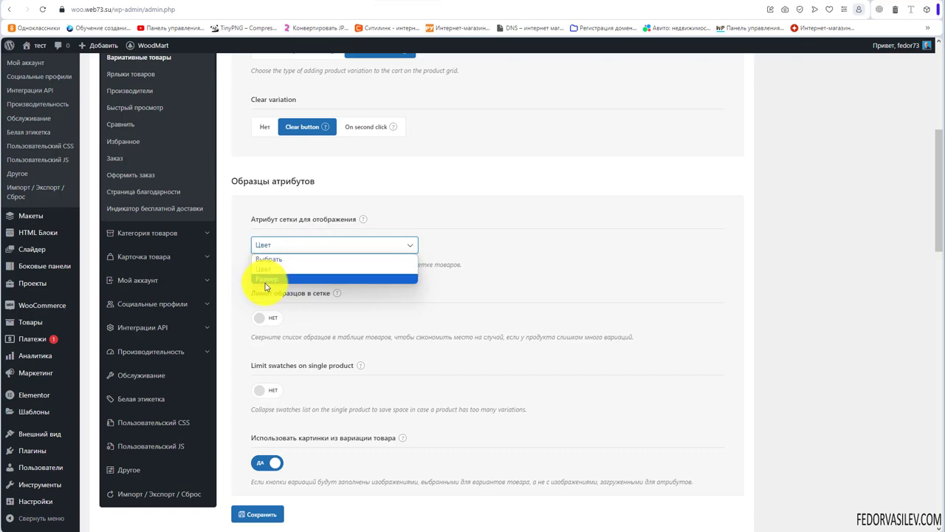
pyautogui.click(264, 279)
pyautogui.click(270, 508)
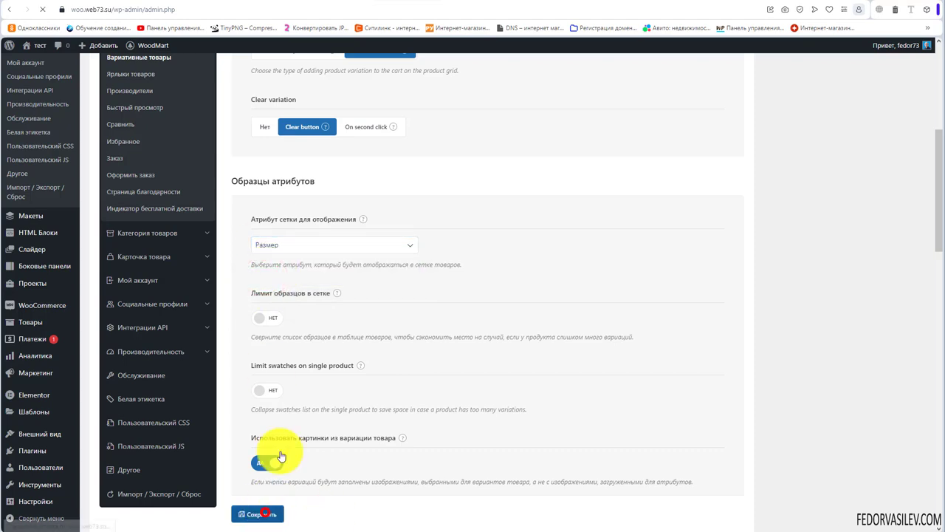
pyautogui.hotkey('ctrl', 'Tab')
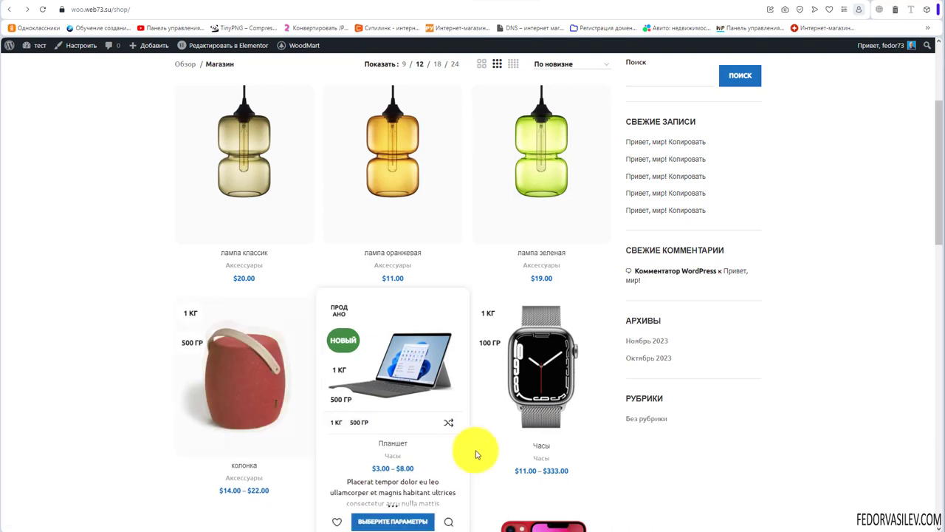
# Turn on the swatch limit for the product grid (Лимит образцов в сетке) and save the theme settings
pyautogui.hotkey('ctrl', 'Tab')
pyautogui.moveTo(337, 229)
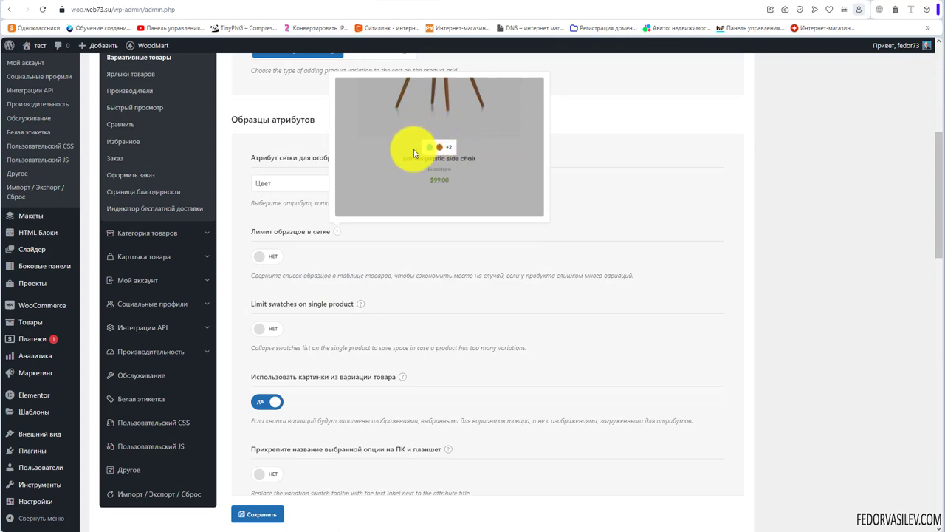
pyautogui.click(270, 257)
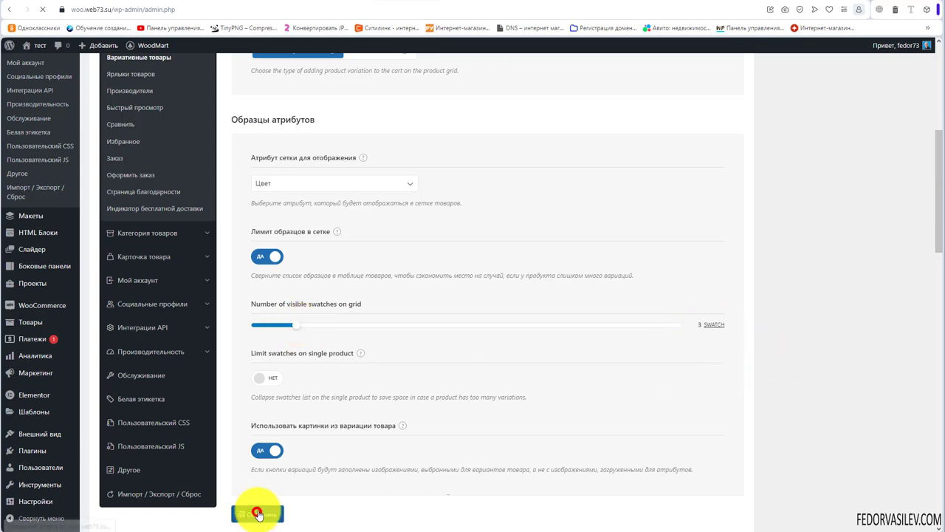
pyautogui.click(258, 514)
# Reload the shop page and expand the collapsed colour swatches on the колонка card
pyautogui.click(494, 6)
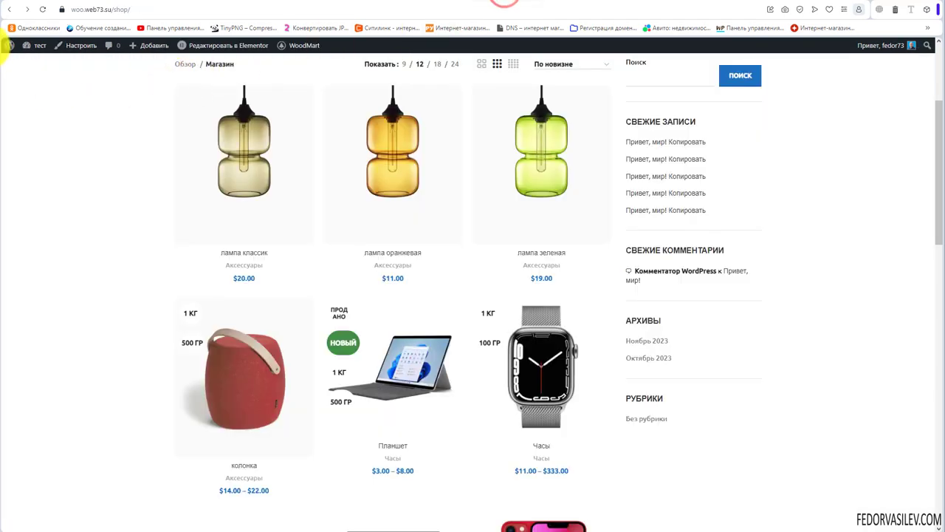
pyautogui.click(43, 9)
pyautogui.scroll(-1, 180, 348)
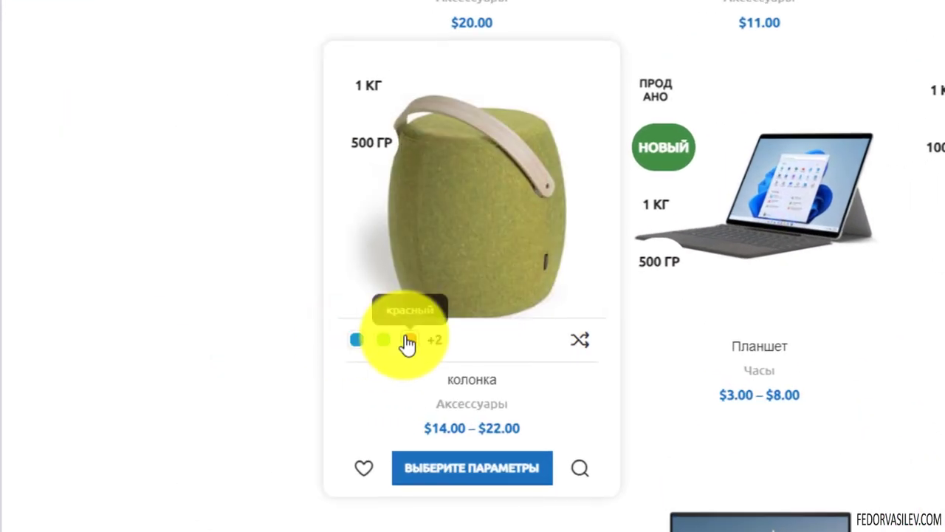
pyautogui.click(436, 345)
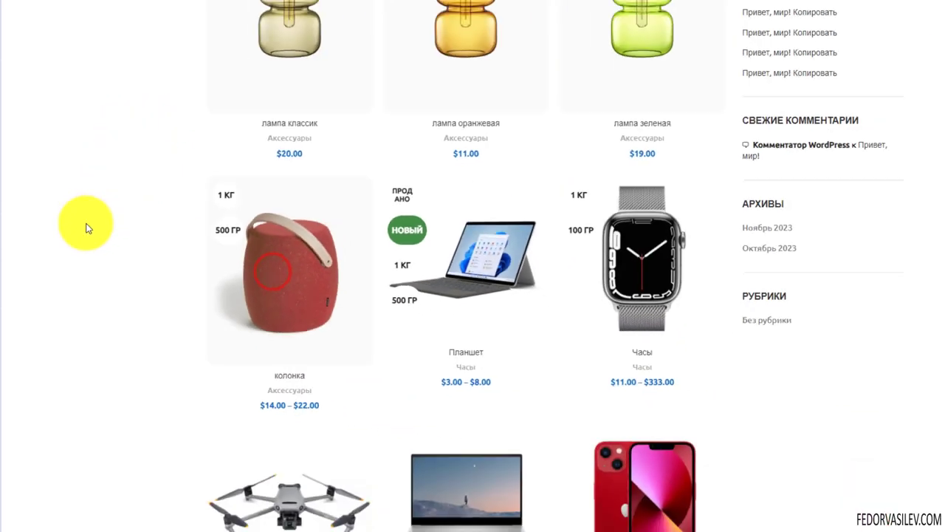
pyautogui.click(272, 272)
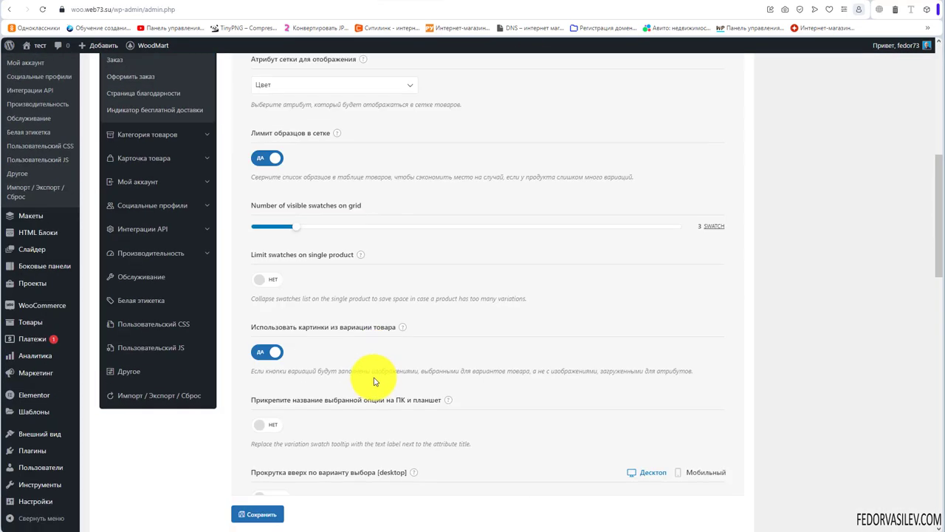
# Turn on Limit swatches on single product in the theme settings
pyautogui.moveTo(361, 257)
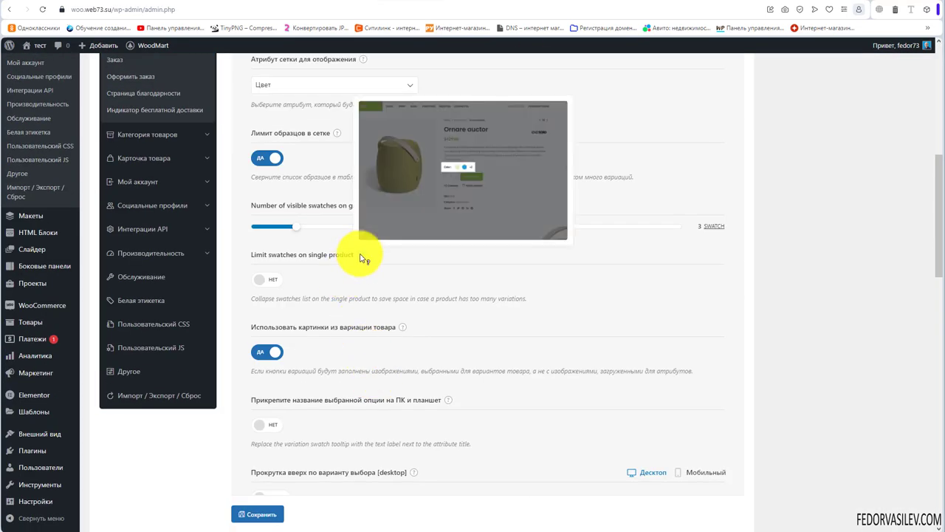
pyautogui.click(262, 279)
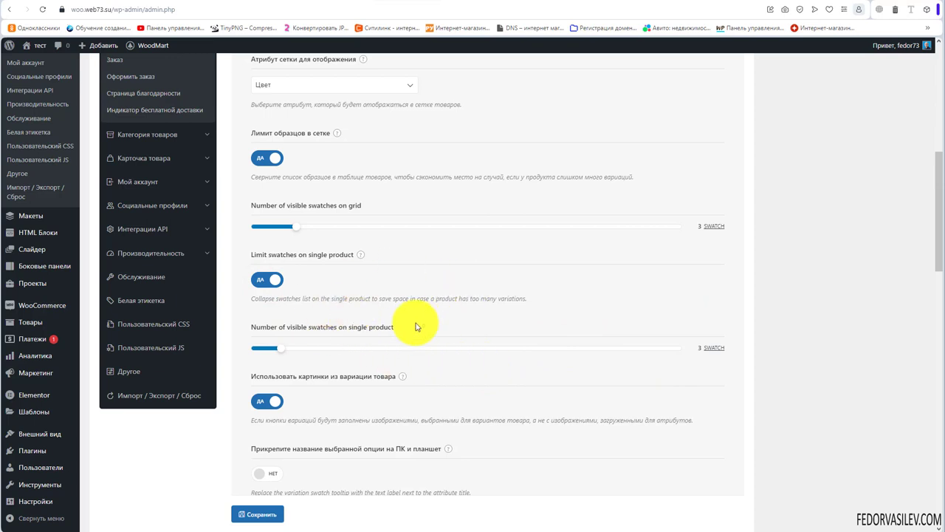
pyautogui.scroll(-2, 481, 285)
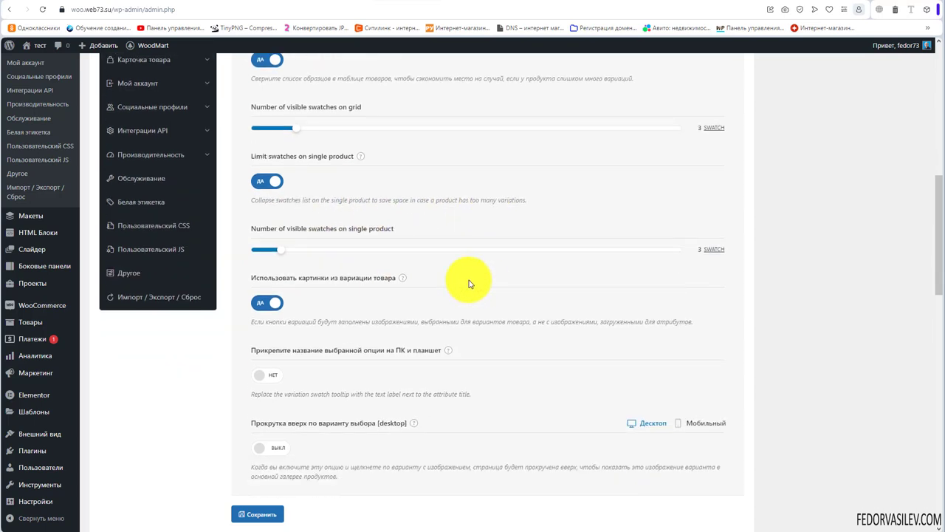
pyautogui.moveTo(404, 279)
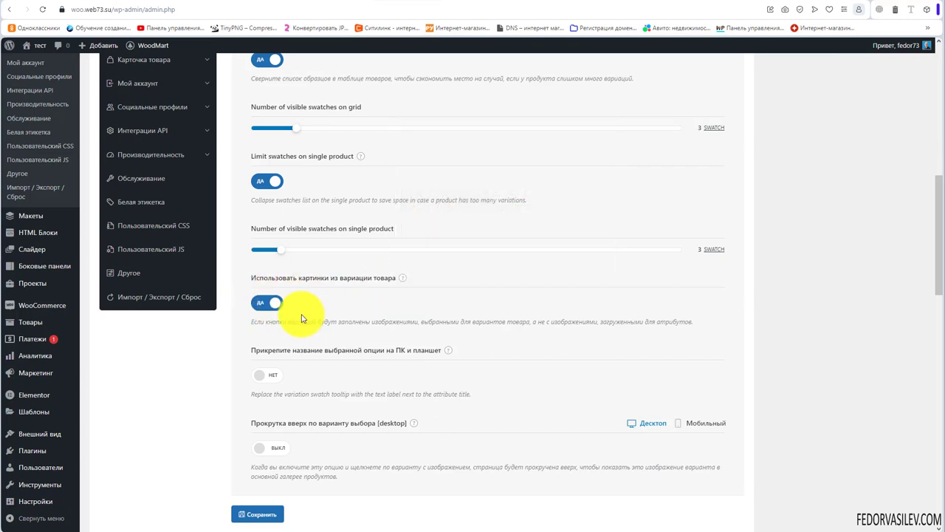
# Turn off the swatch limits for both the single product page and the product grid
pyautogui.scroll(2, 281, 299)
pyautogui.click(263, 278)
pyautogui.click(260, 157)
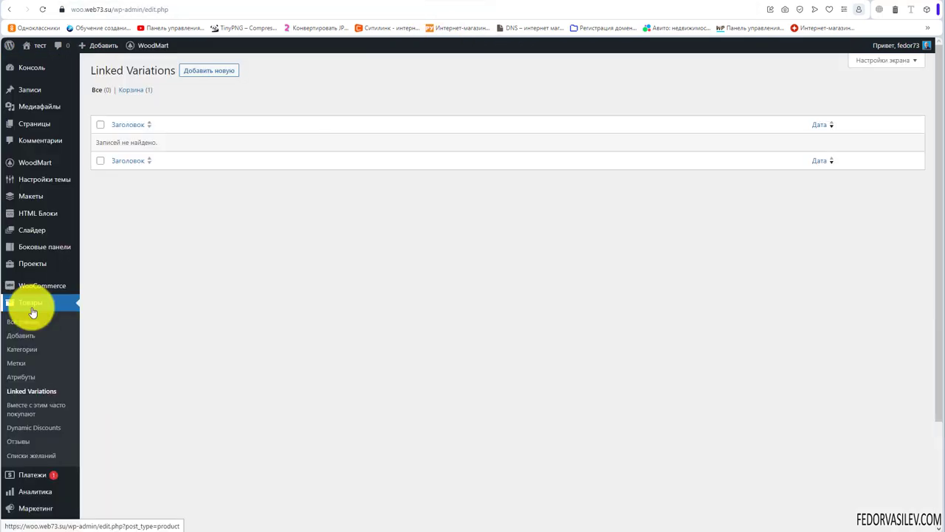
# Open the product attributes and go to the value settings of the Цвет attribute
pyautogui.click(33, 379)
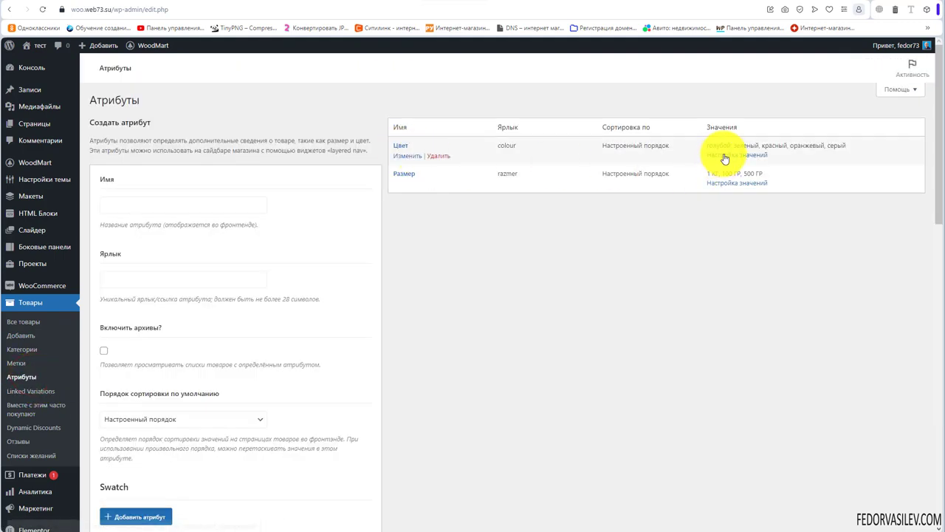
pyautogui.click(725, 156)
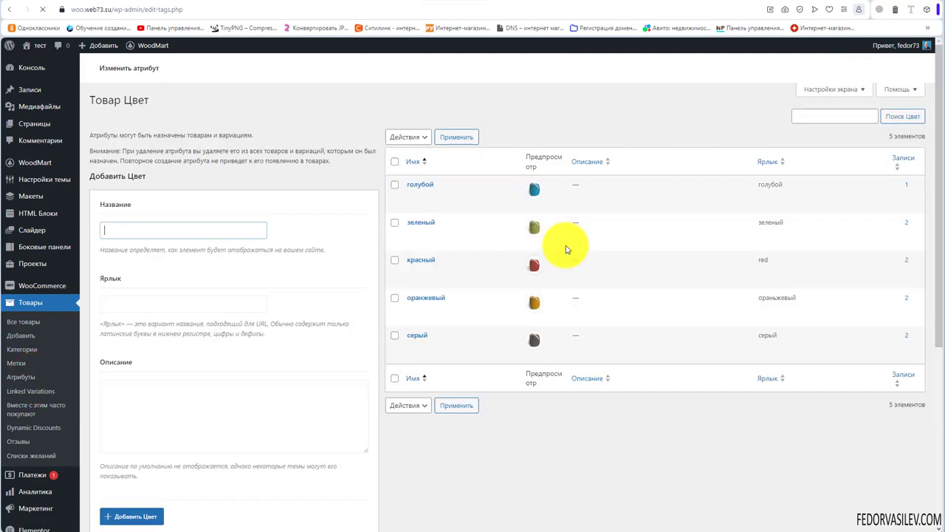
# Edit the голубой value of the Цвет attribute, clear its colour swatch while keeping the image swatch, and update it
pyautogui.click(420, 185)
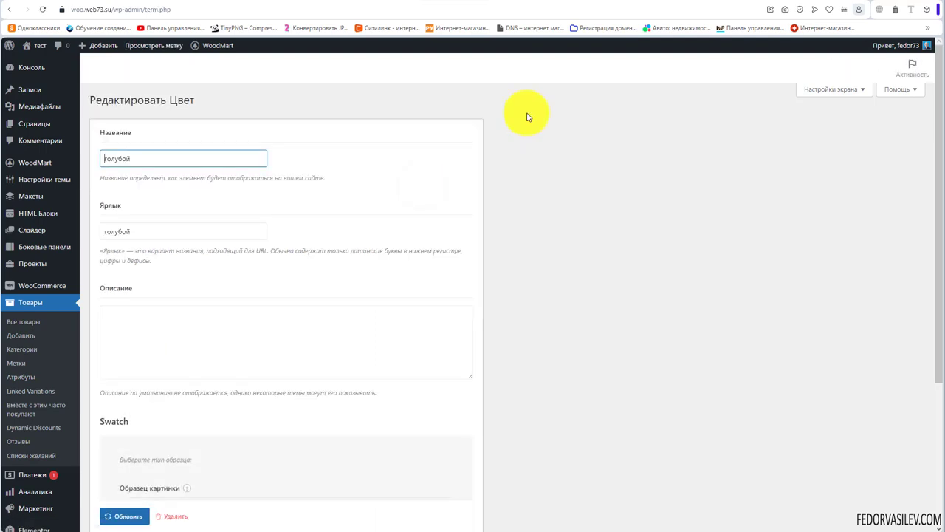
pyautogui.scroll(-3, 253, 180)
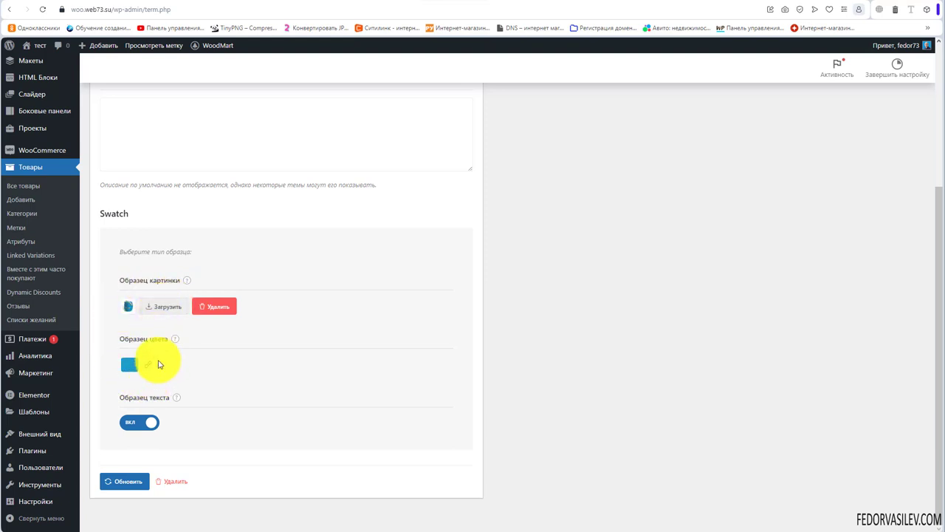
pyautogui.click(127, 369)
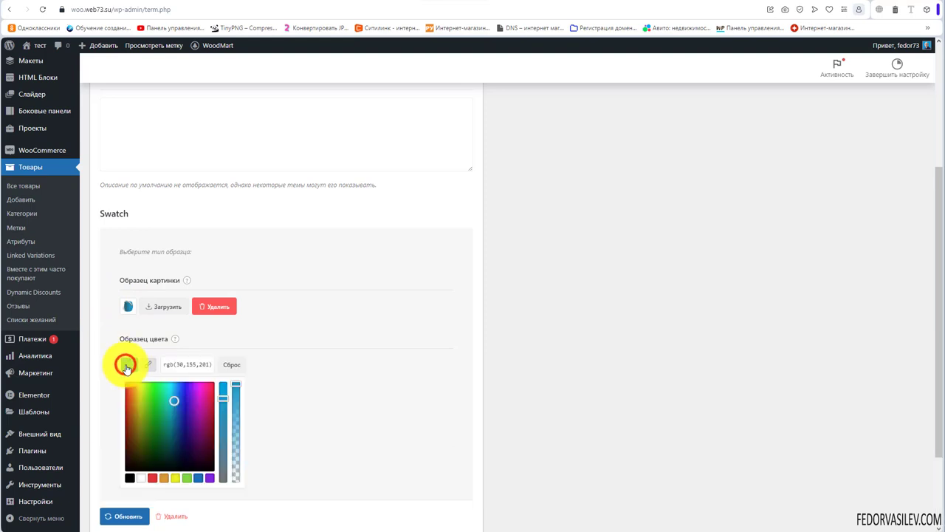
pyautogui.click(231, 365)
pyautogui.click(277, 342)
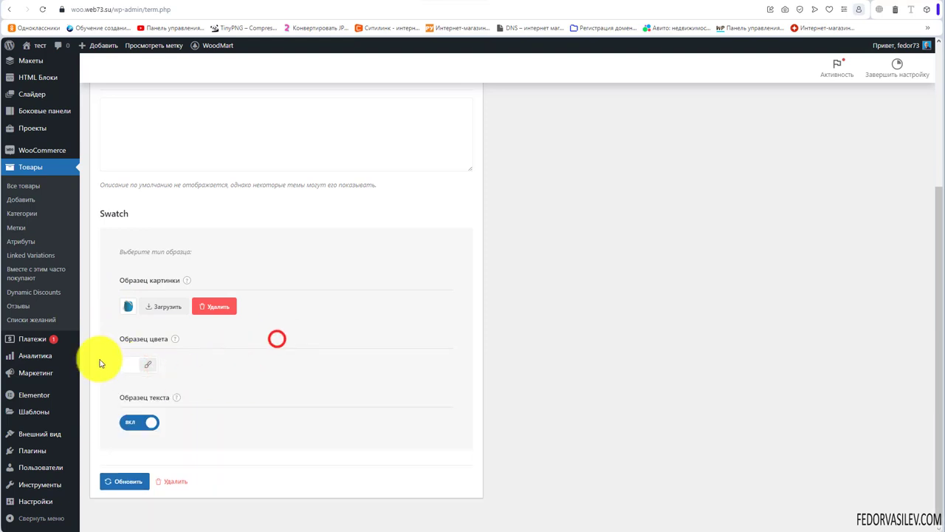
pyautogui.click(130, 481)
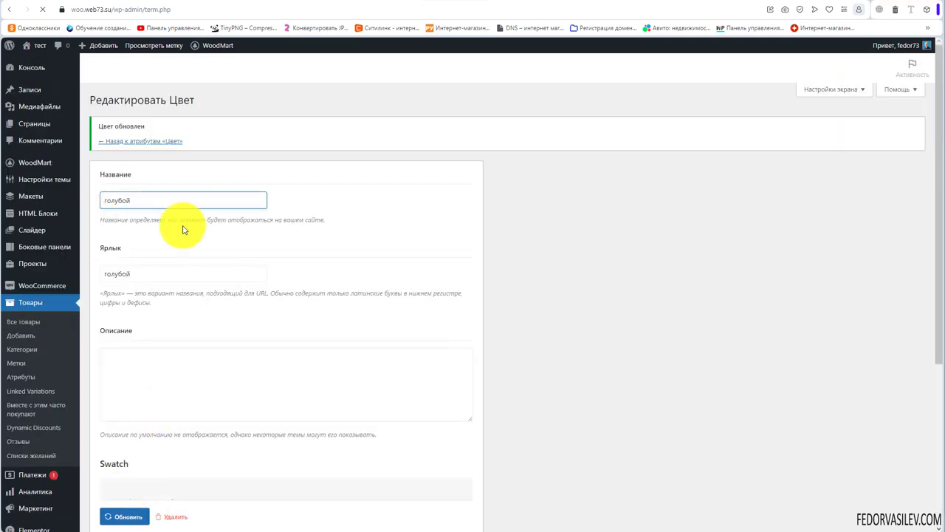
# Examine the preview for pinning the selected option's name on desktop and tablet, then inspect the Цвет and Размер labels on the колонка page
pyautogui.hotkey('ctrl', 'Tab')
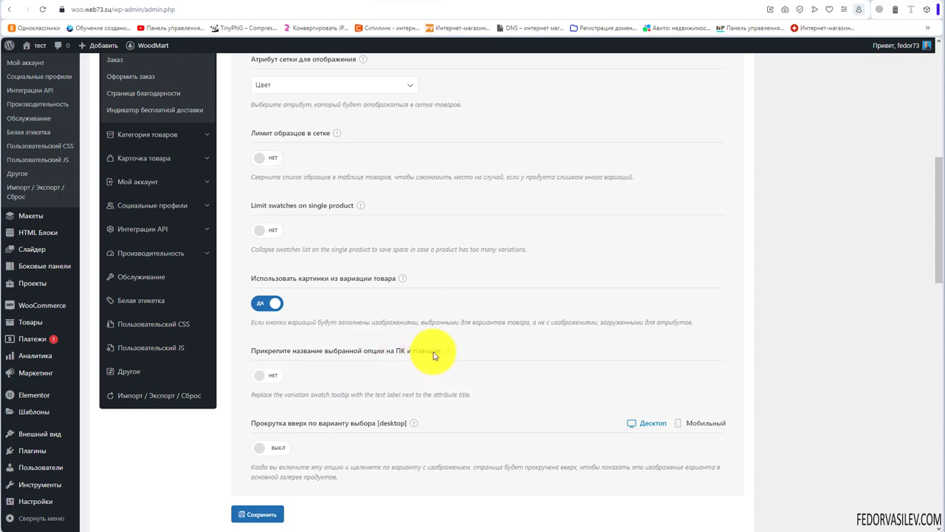
pyautogui.moveTo(449, 350)
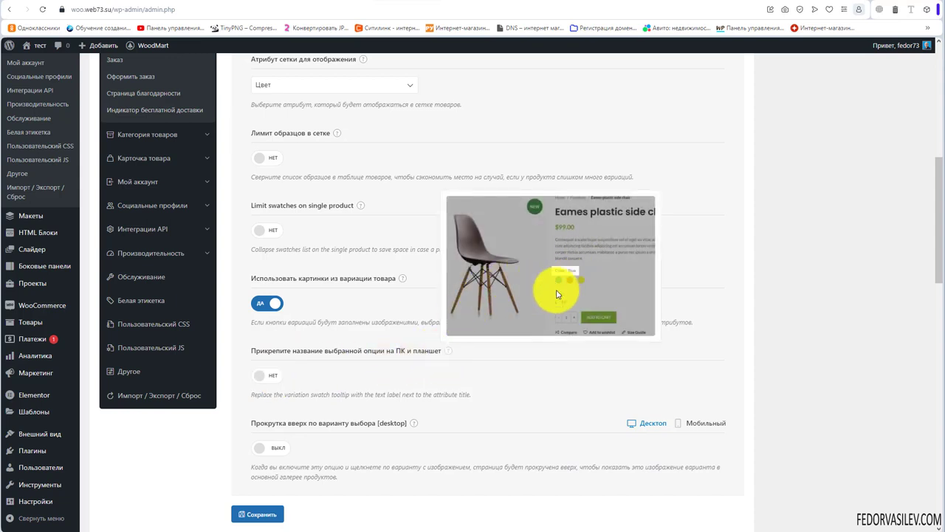
pyautogui.click(456, 1)
pyautogui.click(509, 3)
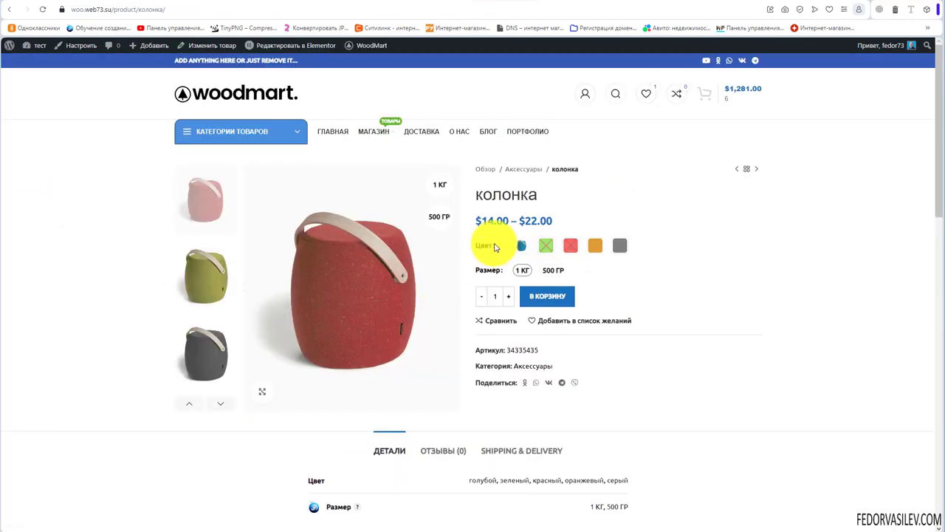
pyautogui.moveTo(468, 246); pyautogui.dragTo(489, 246)
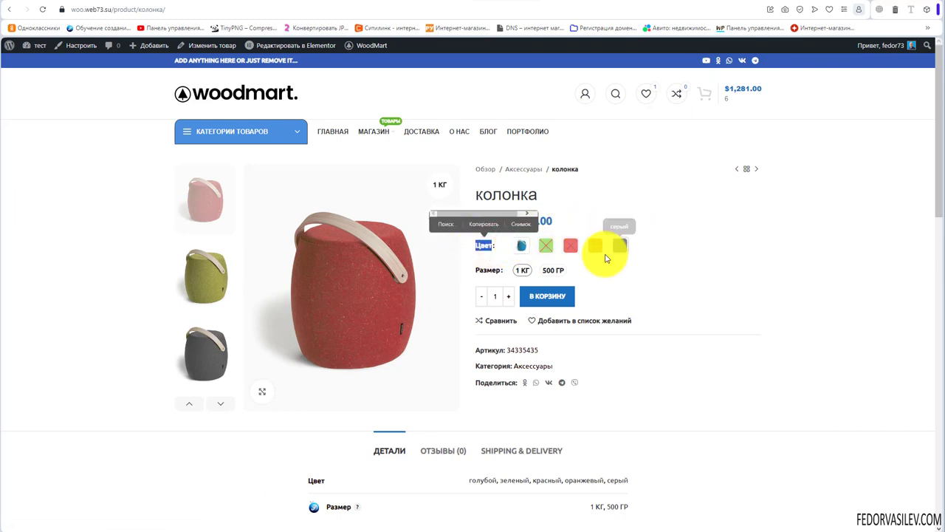
pyautogui.click(696, 230)
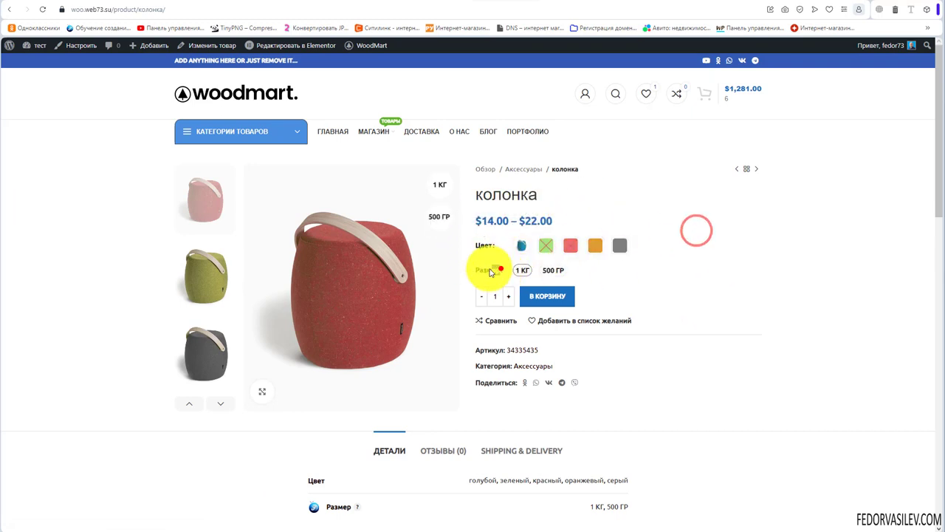
pyautogui.moveTo(492, 272); pyautogui.dragTo(496, 271)
pyautogui.click(687, 278)
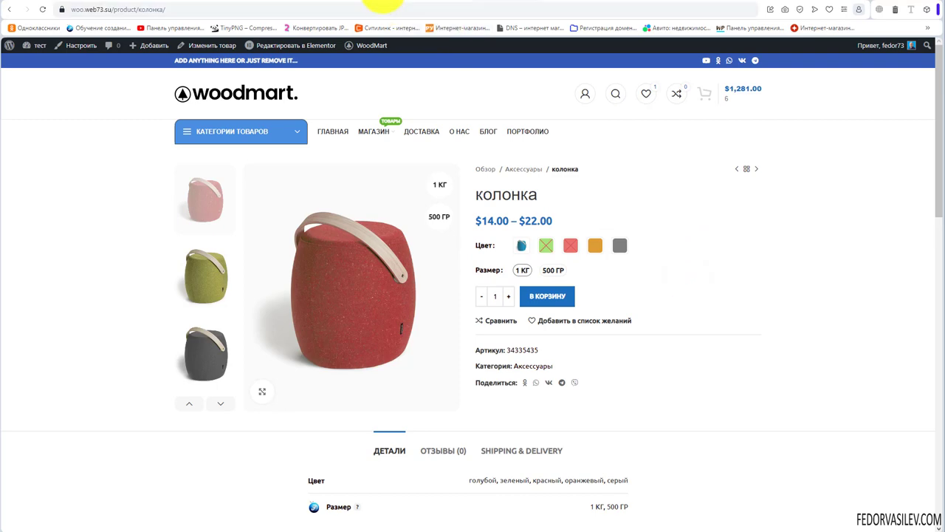
# Turn on pinning of the selected option's name on desktop and tablet, save the settings, and check the колонка product page
pyautogui.click(383, 3)
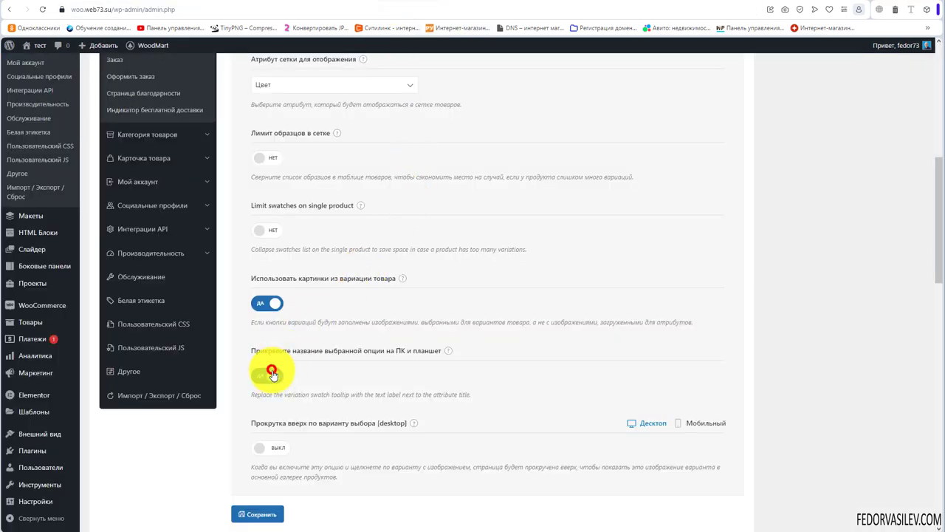
pyautogui.click(271, 373)
pyautogui.click(267, 514)
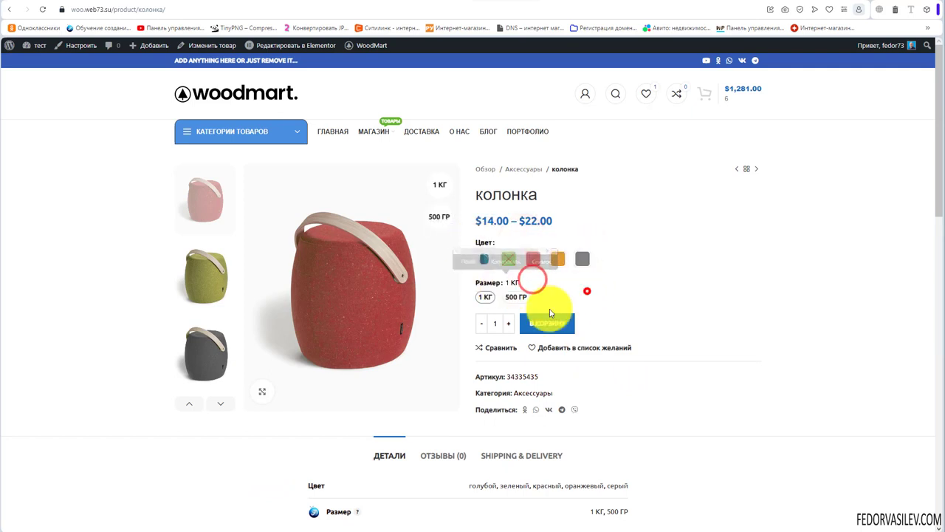
pyautogui.click(514, 299)
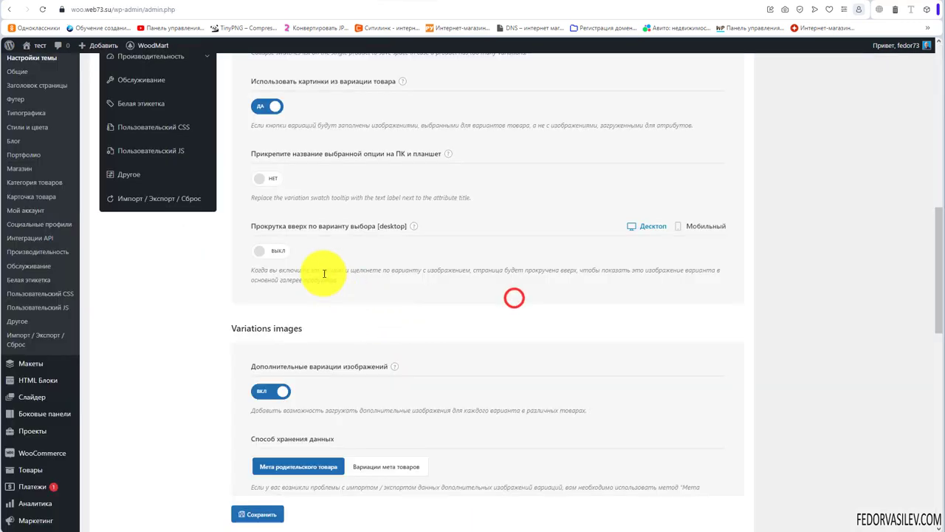
# Examine the preview and the desktop and mobile variants of the option that scrolls up on variation selection
pyautogui.click(262, 252)
pyautogui.moveTo(413, 228)
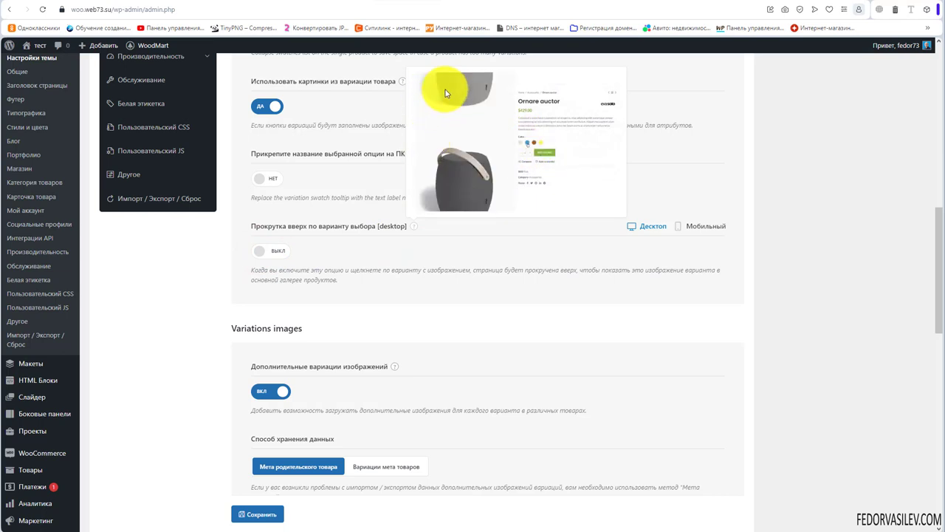
pyautogui.tripleClick(633, 226)
pyautogui.click(640, 227)
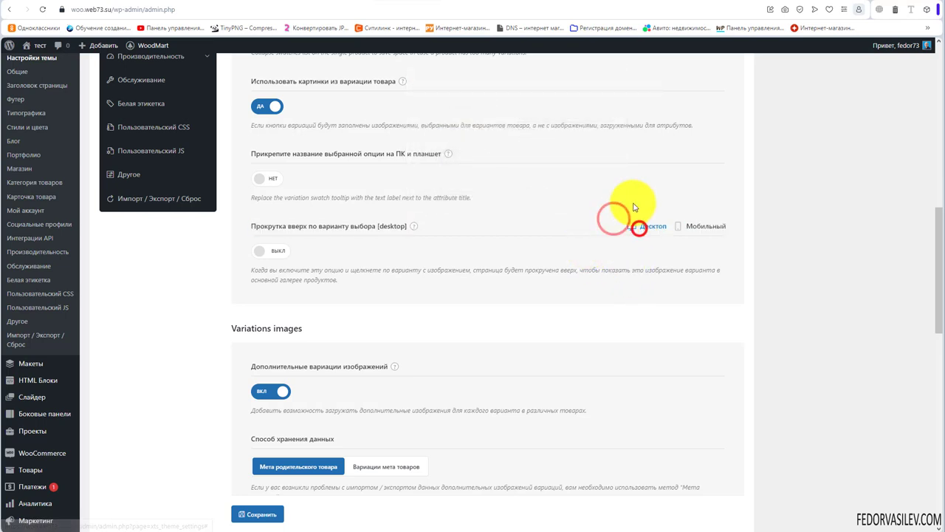
pyautogui.click(706, 228)
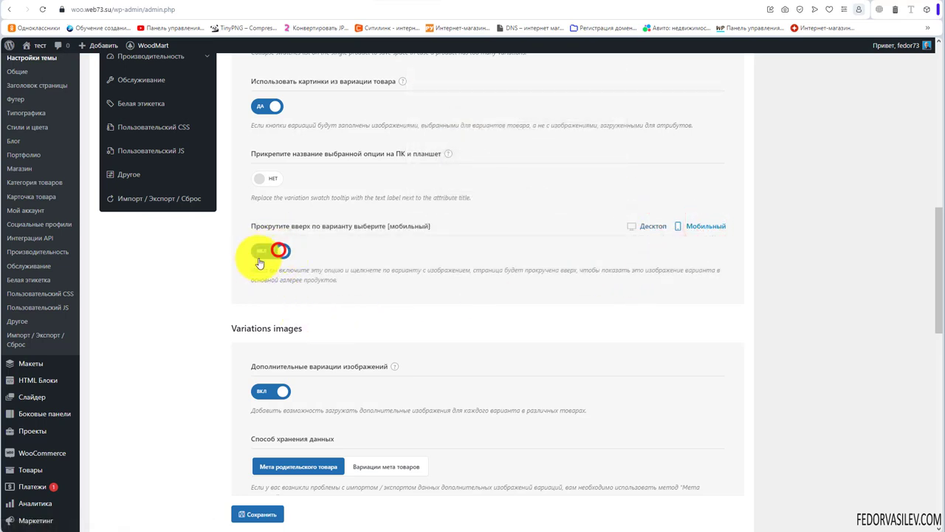
pyautogui.click(638, 227)
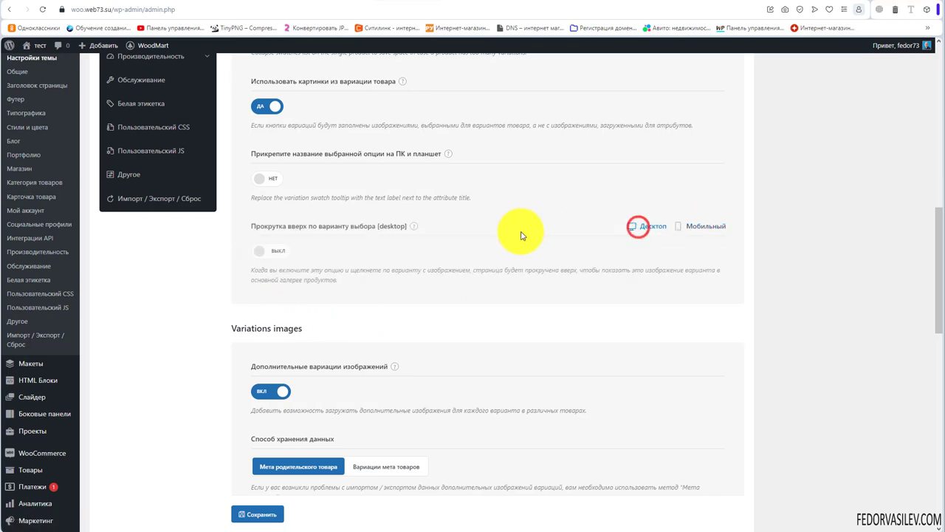
# Review the Variations images settings, then select the оранжевый and серый swatches on the колонка product page to compare the images
pyautogui.scroll(-2, 521, 235)
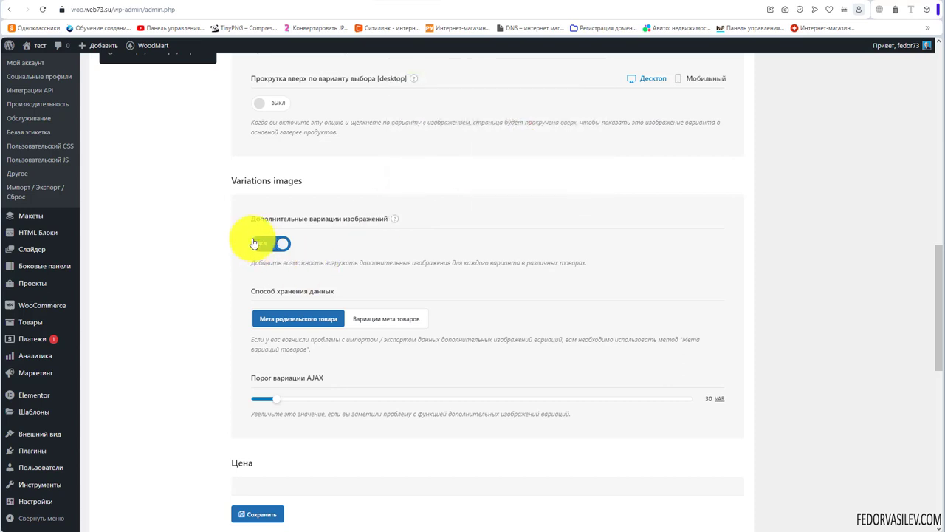
pyautogui.click(390, 1)
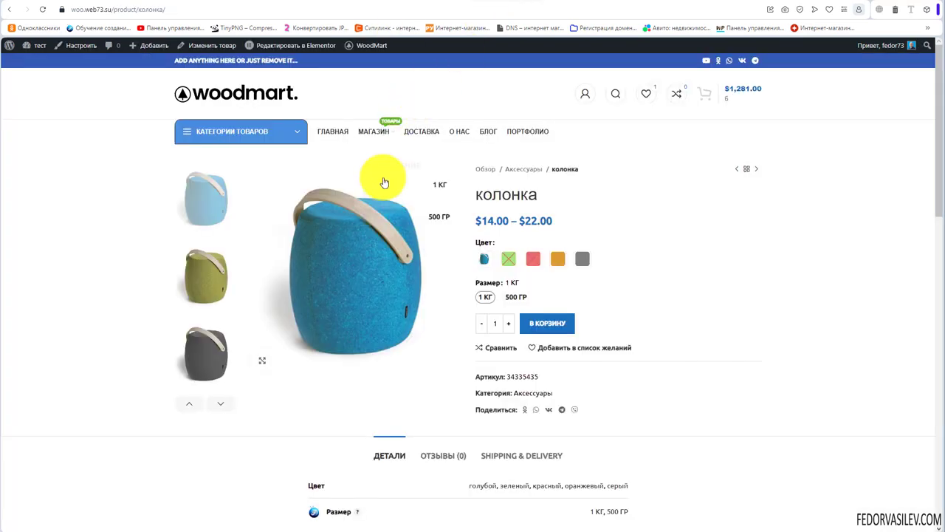
pyautogui.click(556, 260)
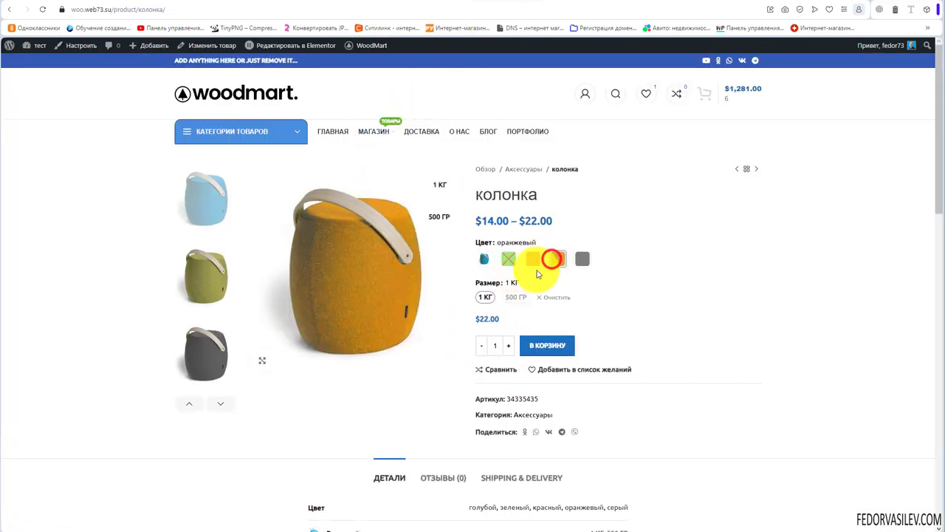
pyautogui.click(584, 258)
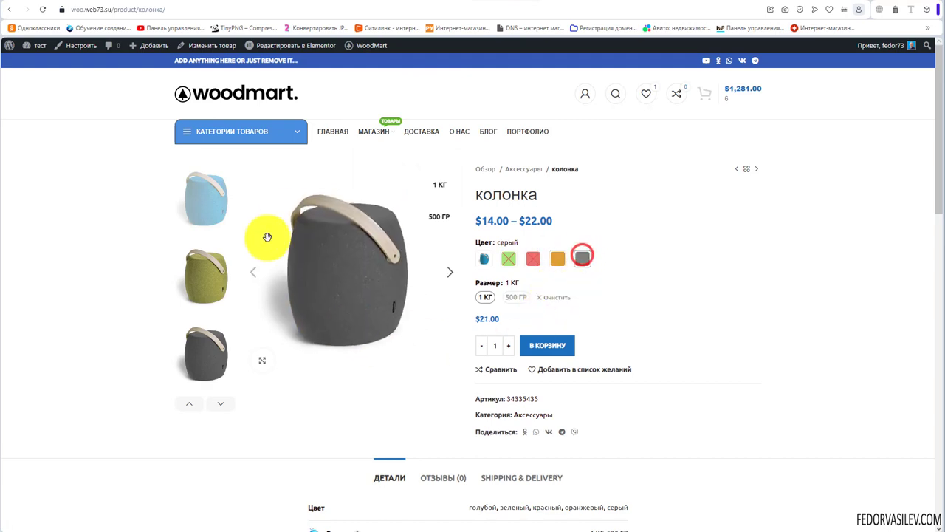
# Go to the variations of the колонка product in its editor and remove the image of the серый variation
pyautogui.click(453, 1)
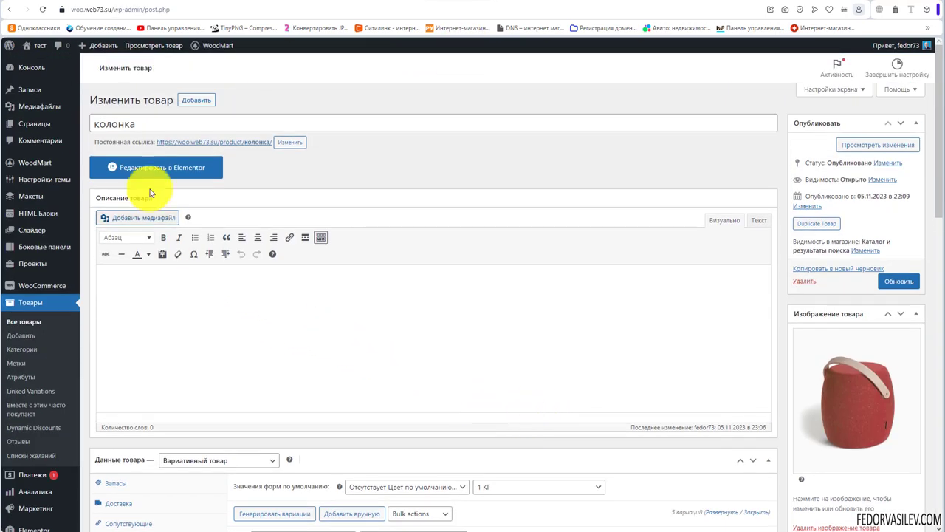
pyautogui.scroll(-4, 544, 288)
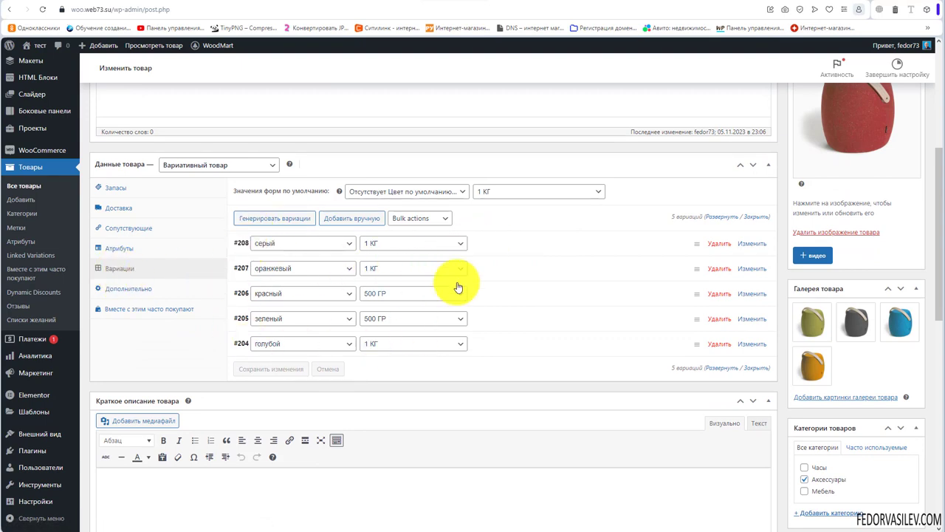
pyautogui.click(483, 256)
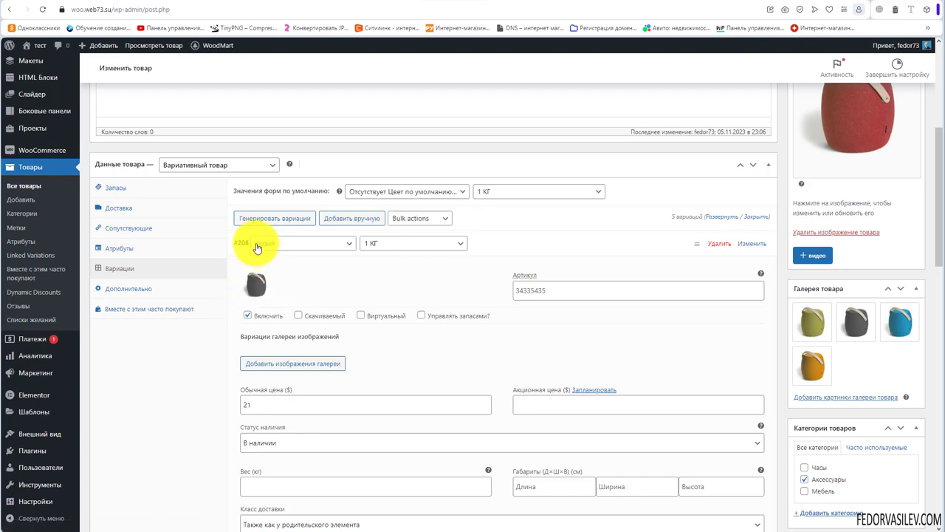
pyautogui.click(249, 284)
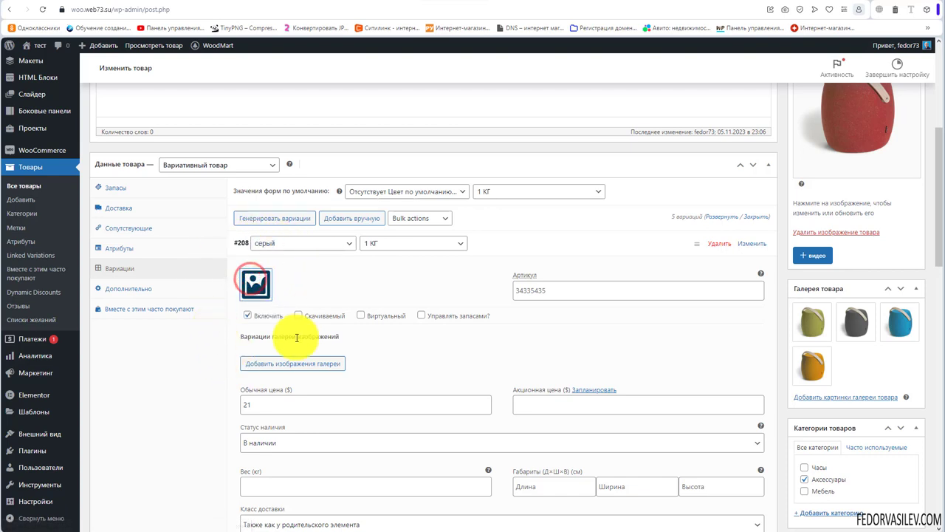
pyautogui.click(486, 243)
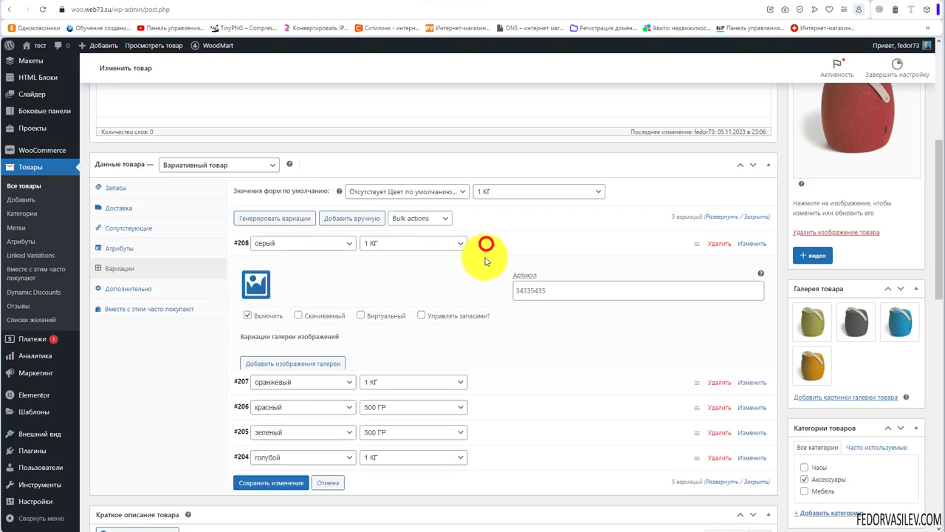
# Expand the оранжевый and красный variations one after the other to check their images, and collapse them again
pyautogui.click(492, 278)
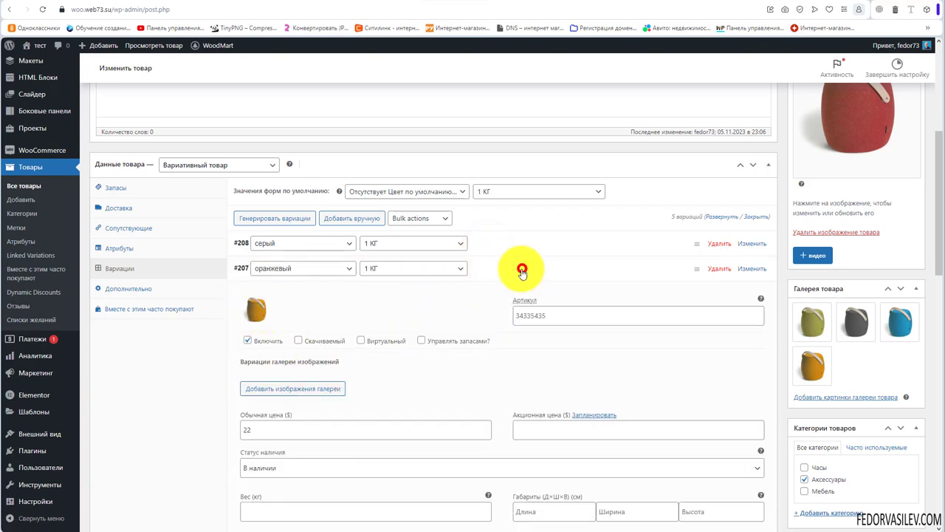
pyautogui.click(522, 269)
pyautogui.click(517, 294)
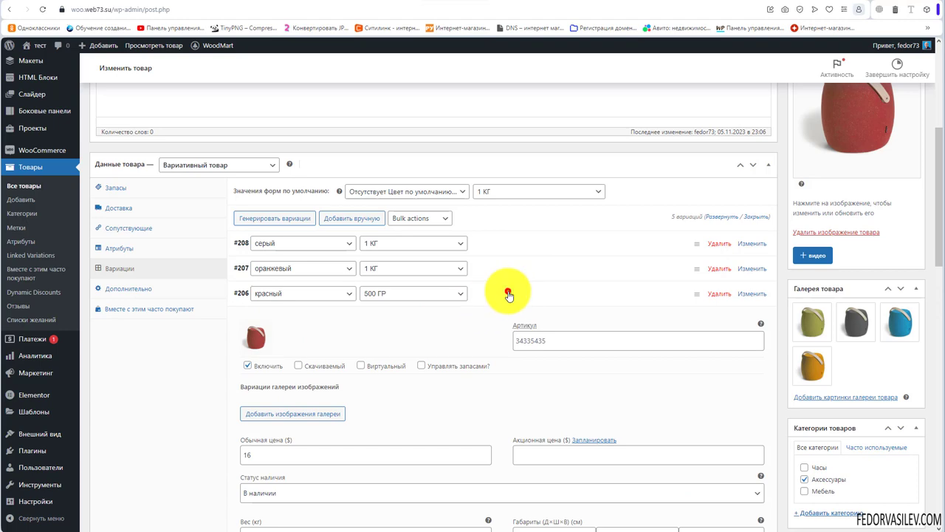
pyautogui.click(508, 291)
# Set carry-gallery-1.jpg from the media library as the image of the серый variation
pyautogui.click(492, 247)
pyautogui.click(252, 285)
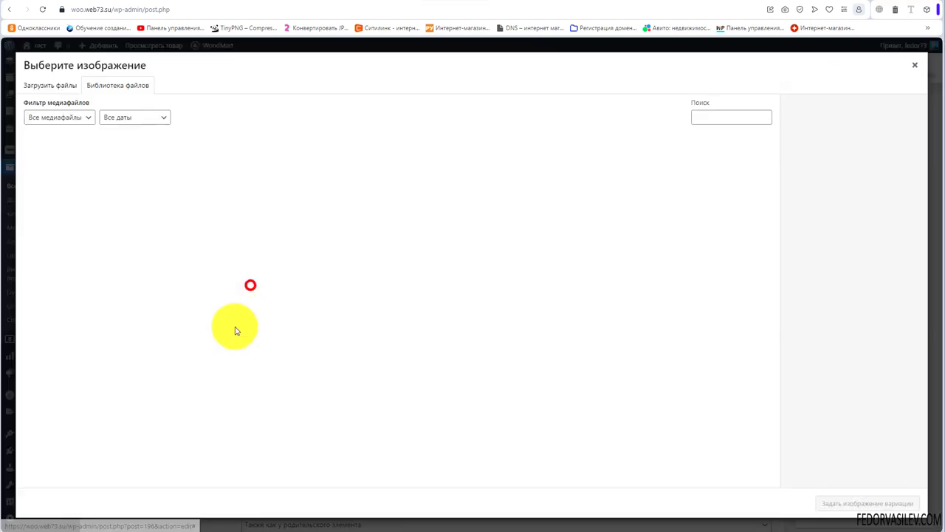
pyautogui.click(446, 178)
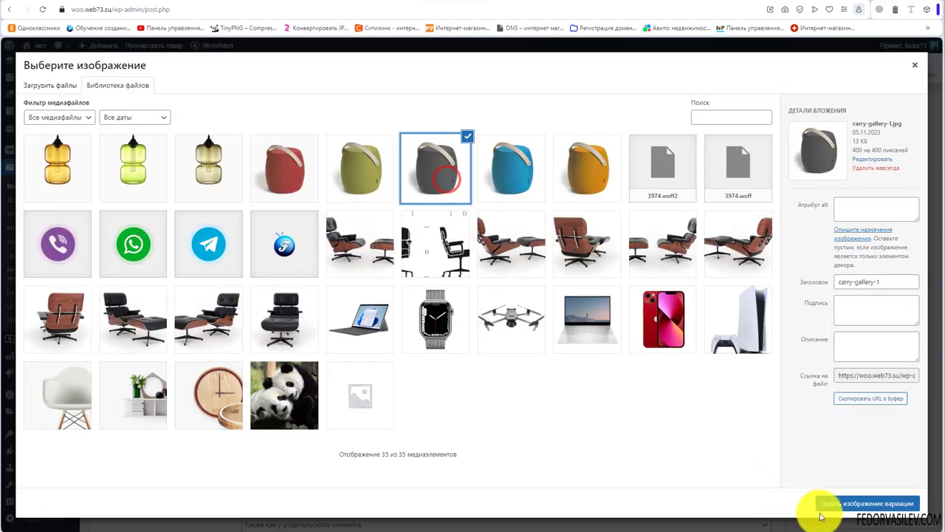
pyautogui.click(848, 505)
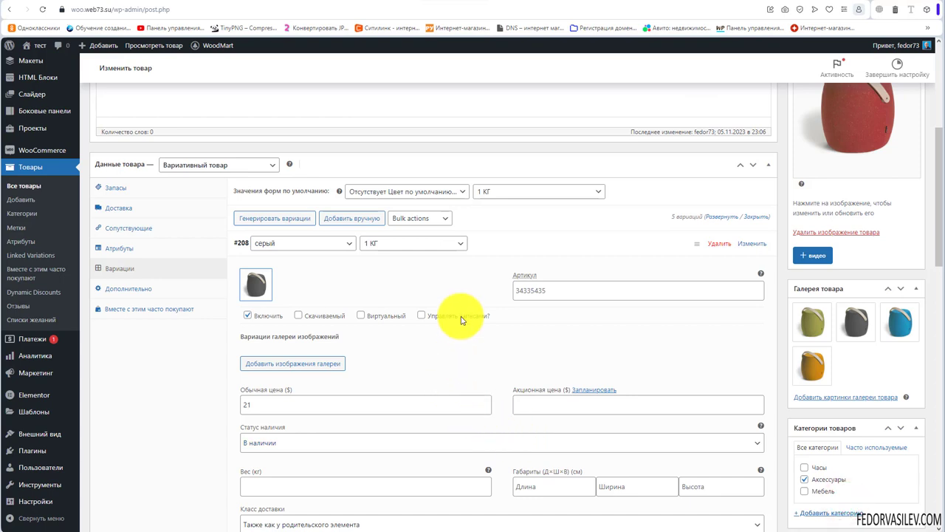
# Select the оранжевый, серый and голубой swatches on the колонка product page to view their variation images
pyautogui.click(517, 7)
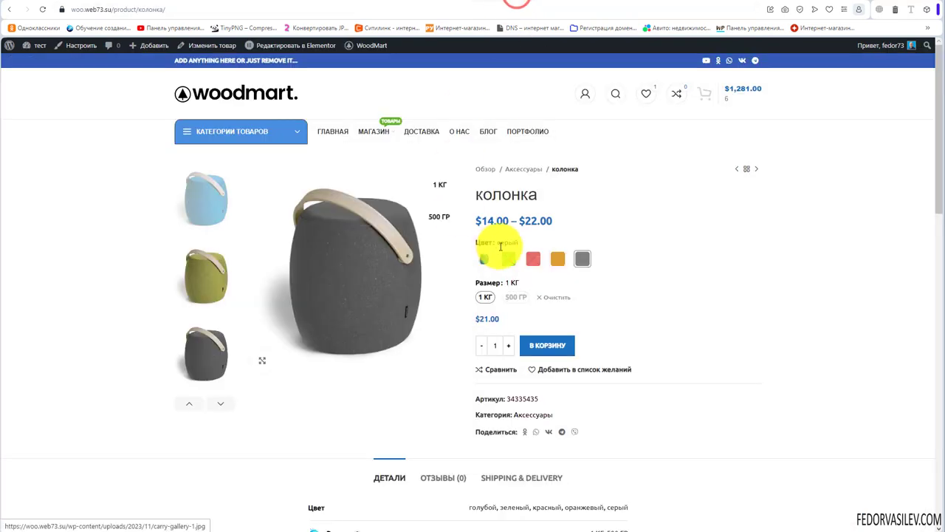
pyautogui.click(559, 261)
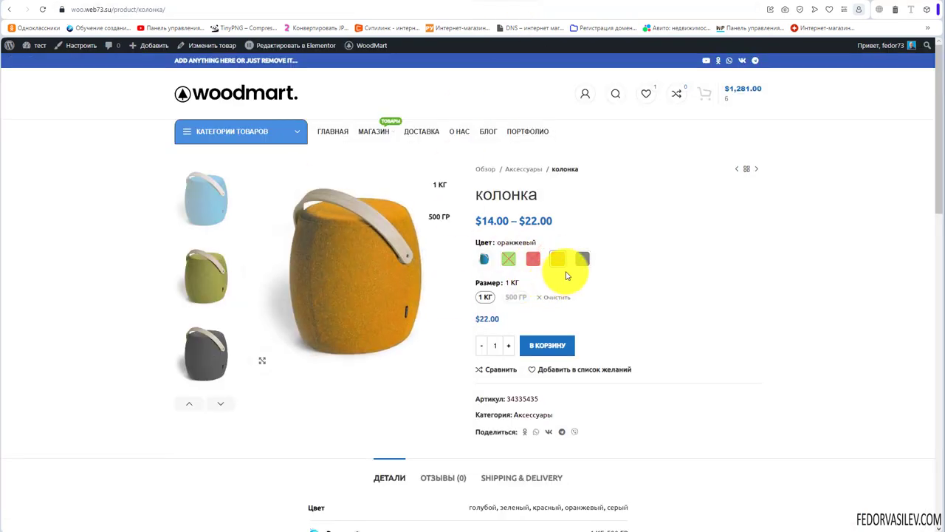
pyautogui.click(581, 262)
pyautogui.click(484, 258)
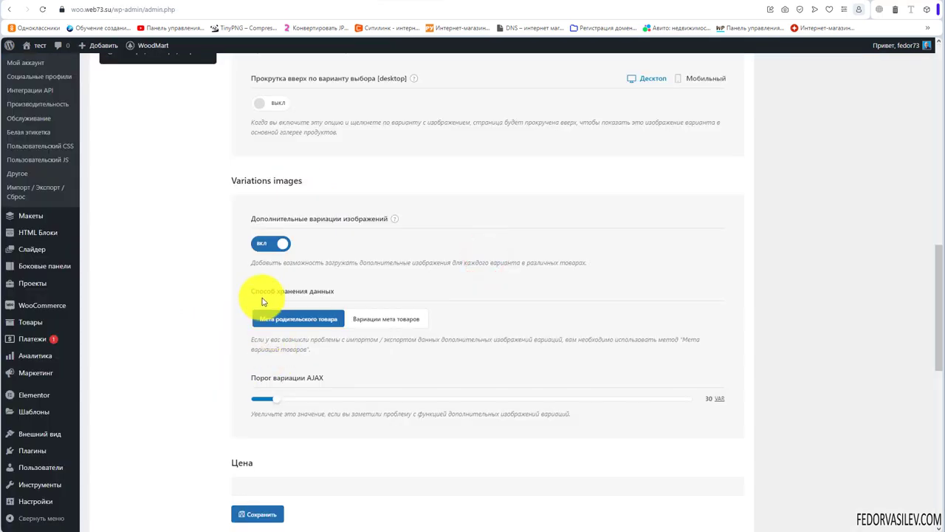
# Switch the Способ хранения данных option between Вариации мета товаров and Мета родительского товара, ending on Мета родительского товара
pyautogui.moveTo(249, 291); pyautogui.dragTo(333, 291)
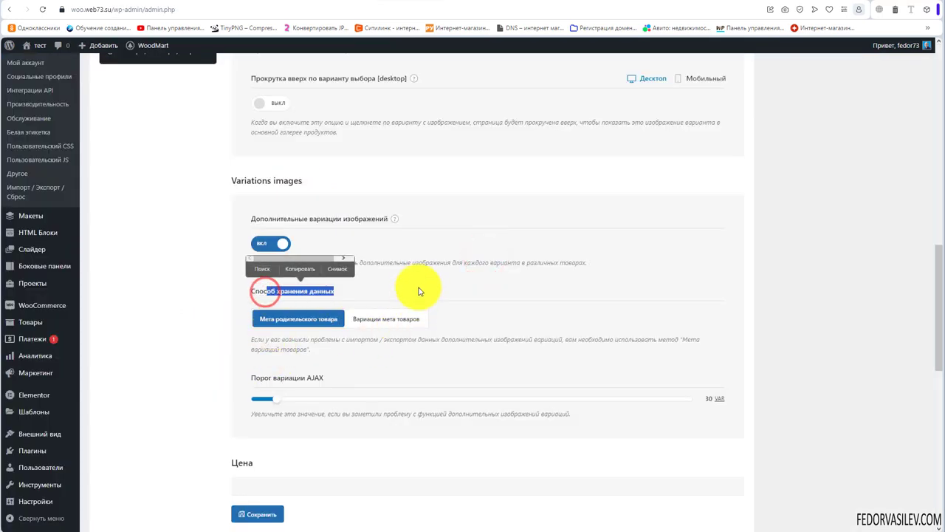
pyautogui.click(419, 285)
pyautogui.click(359, 319)
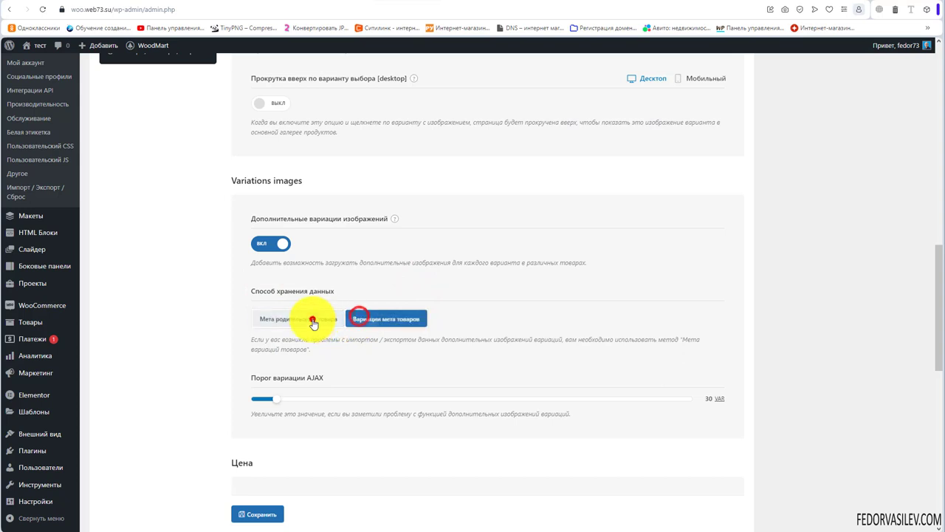
pyautogui.click(312, 319)
pyautogui.click(373, 318)
pyautogui.click(318, 318)
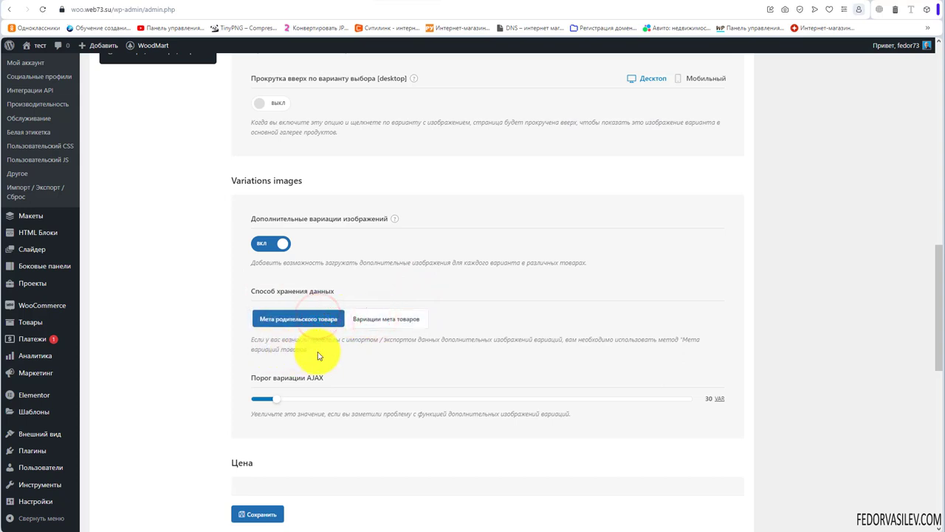
# Examine the Порог вариации AJAX setting and its description in the Variations images section
pyautogui.moveTo(383, 347); pyautogui.dragTo(429, 411)
pyautogui.click(289, 391)
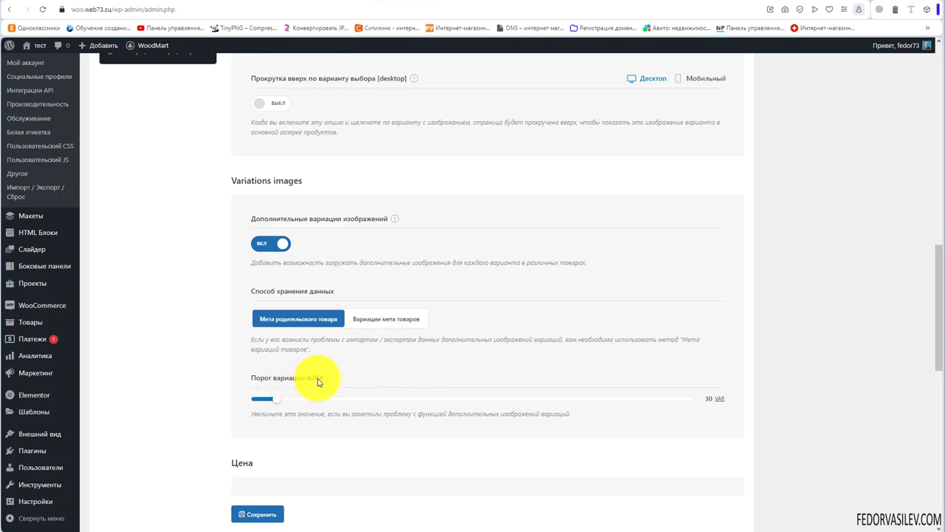
pyautogui.moveTo(320, 377); pyautogui.dragTo(306, 378)
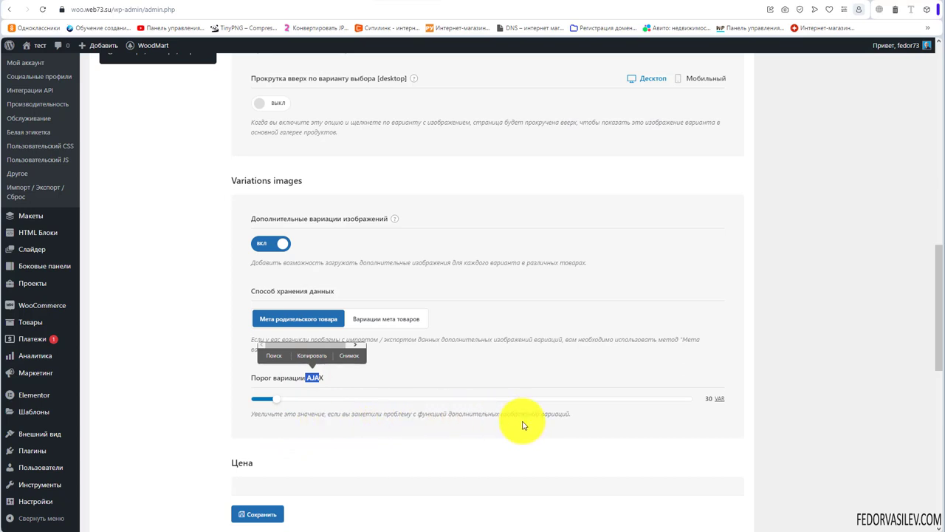
pyautogui.moveTo(637, 414); pyautogui.dragTo(481, 422)
pyautogui.click(580, 415)
# View the Скрыть цену "до" help preview, and compare the price range with the оранжевый and серый variation prices on the колонка product page
pyautogui.scroll(-3, 456, 346)
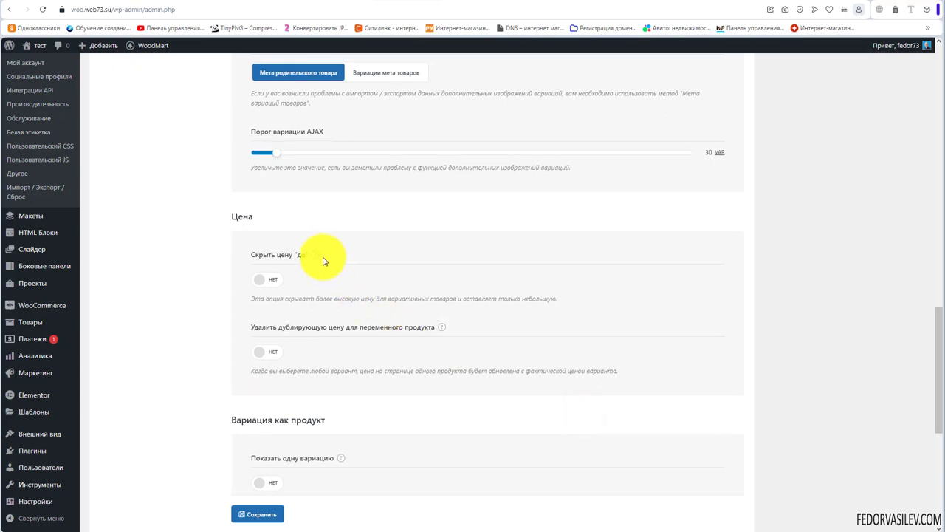
pyautogui.moveTo(315, 256)
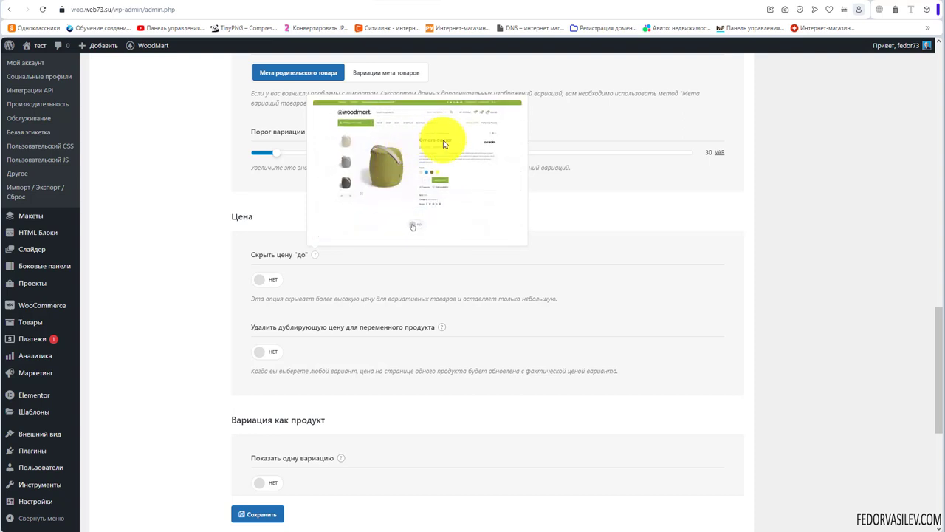
pyautogui.click(468, 7)
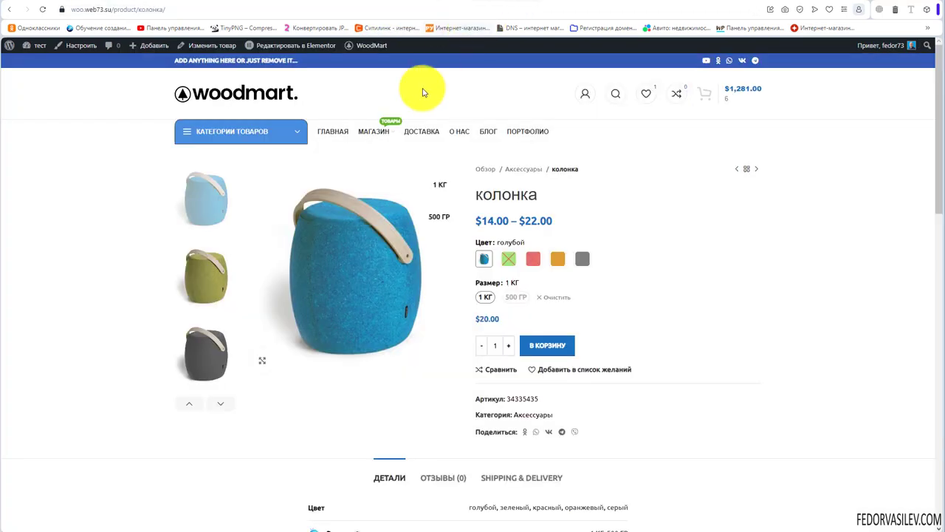
pyautogui.moveTo(580, 223); pyautogui.dragTo(482, 222)
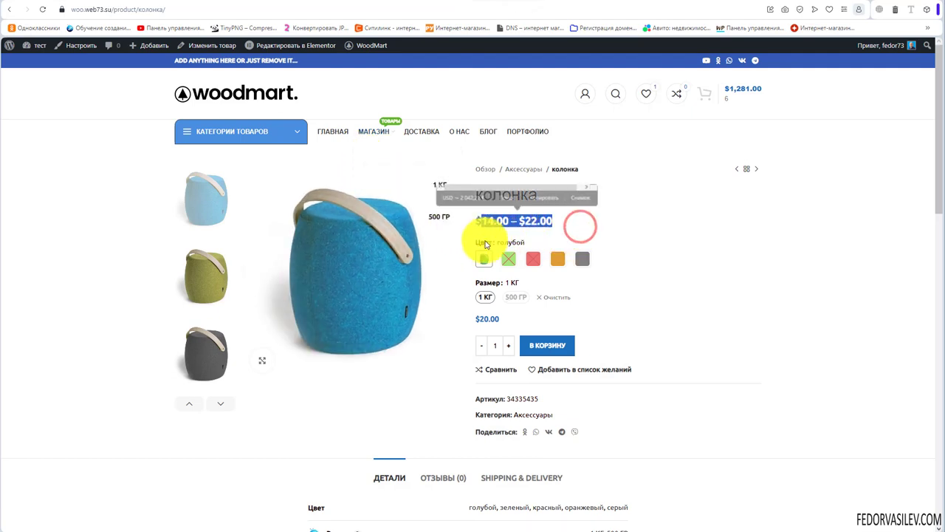
pyautogui.click(622, 234)
pyautogui.click(555, 260)
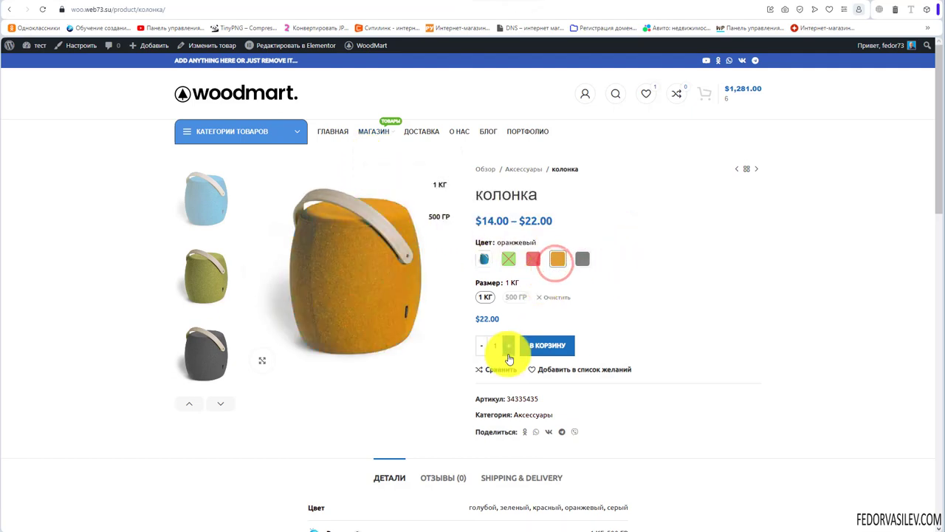
pyautogui.click(583, 258)
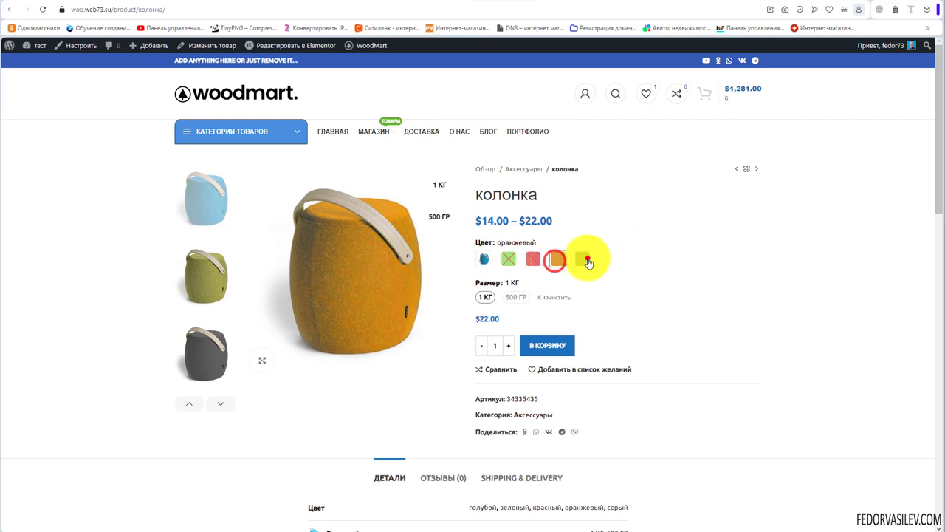
pyautogui.click(557, 260)
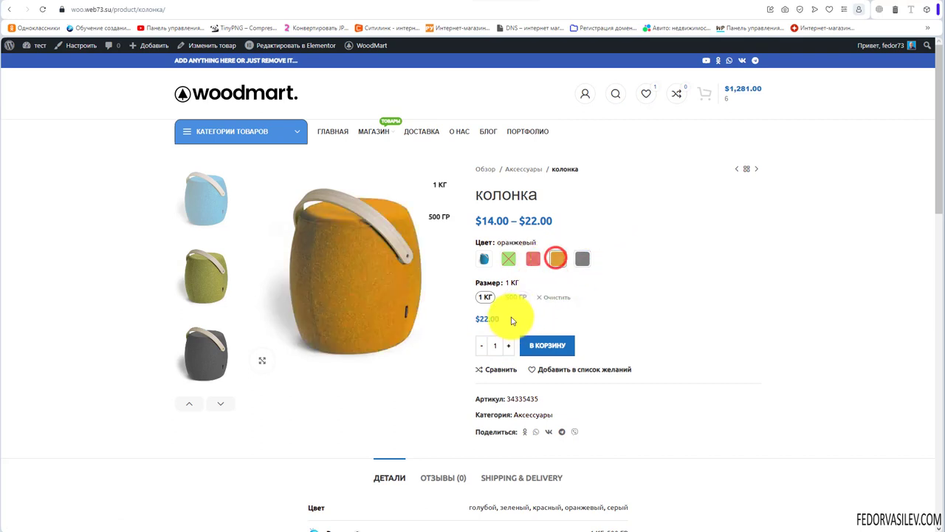
pyautogui.moveTo(472, 320); pyautogui.dragTo(631, 277)
pyautogui.tripleClick(563, 221)
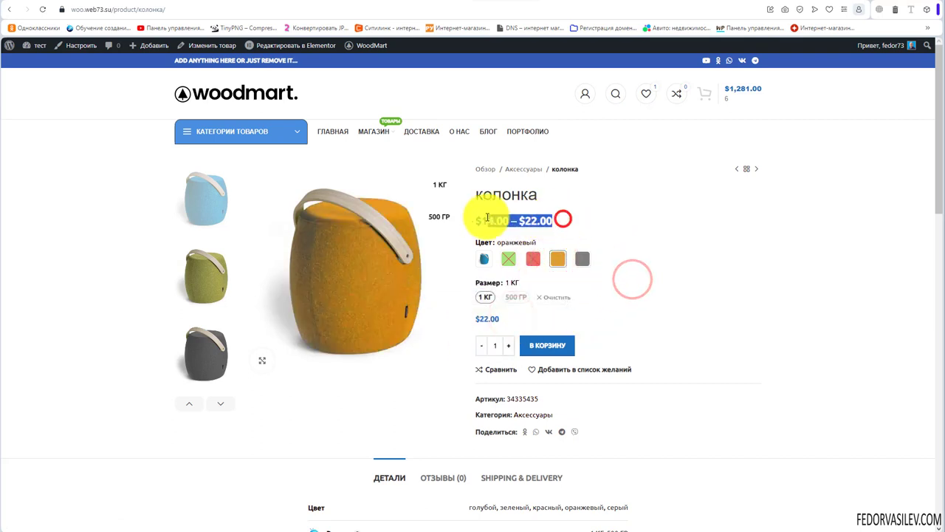
pyautogui.click(610, 219)
# Enable Удалить дублирующую цену для переменного продукта in the theme's Цена settings
pyautogui.click(392, 3)
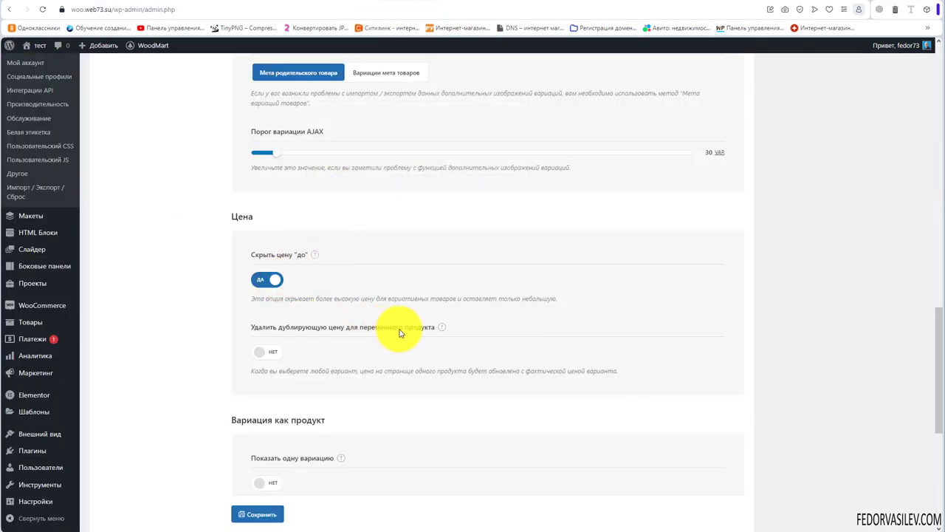
pyautogui.moveTo(441, 328)
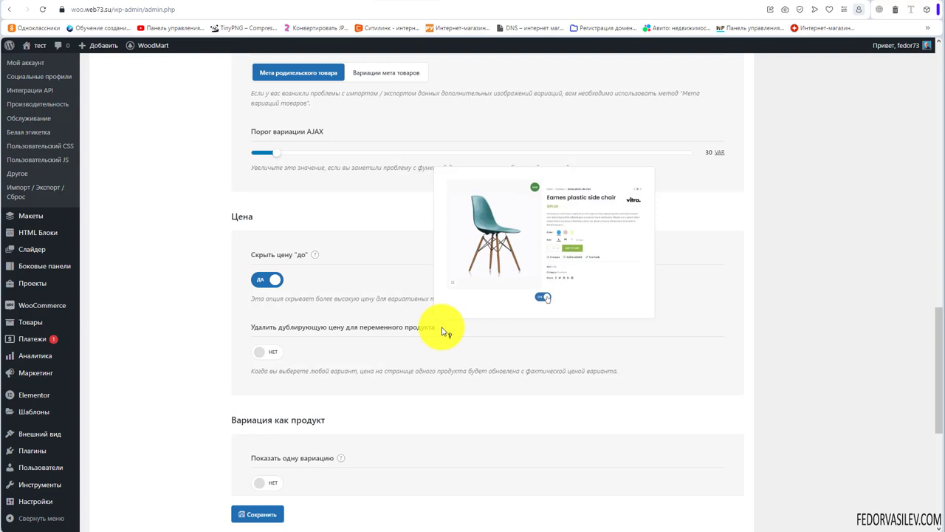
pyautogui.click(270, 354)
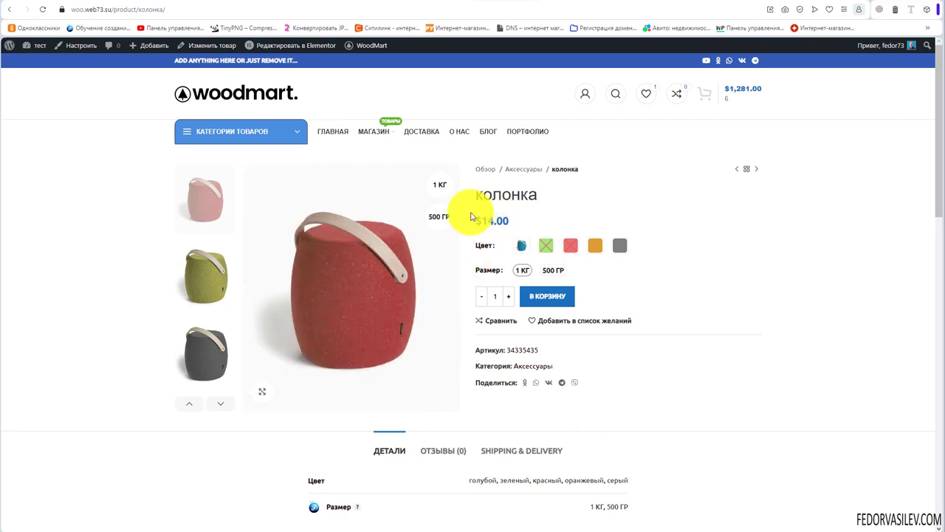
# Select the оранжевый, серый and голубой swatches on the колонка product page to check how the main price updates
pyautogui.click(594, 247)
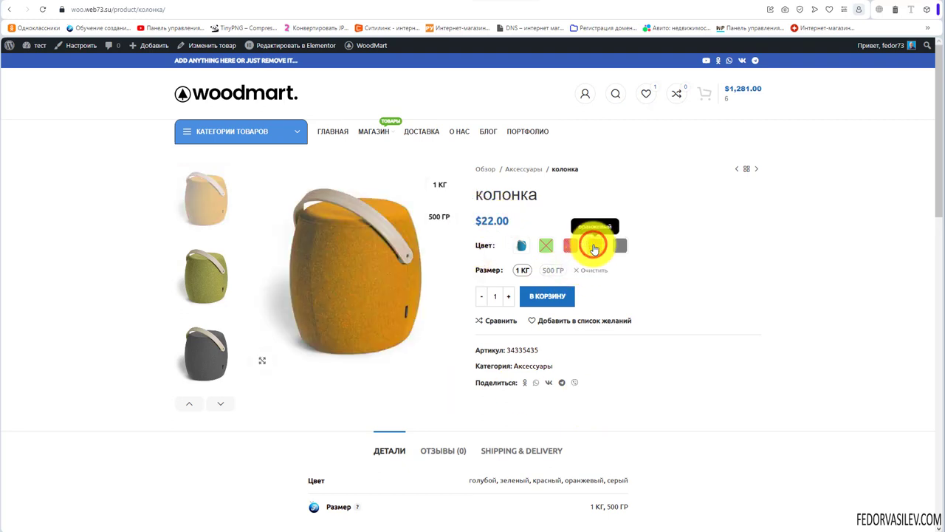
pyautogui.click(620, 247)
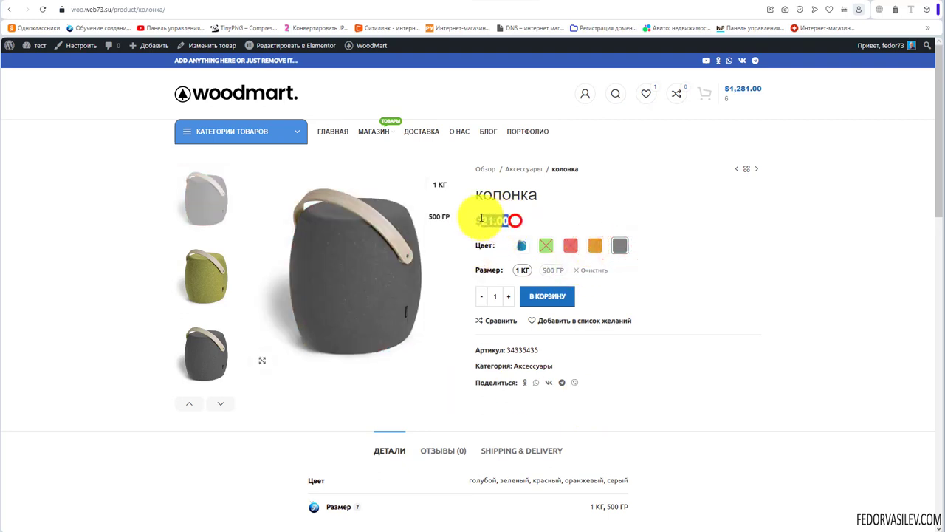
pyautogui.moveTo(476, 220); pyautogui.dragTo(515, 220)
pyautogui.click(591, 245)
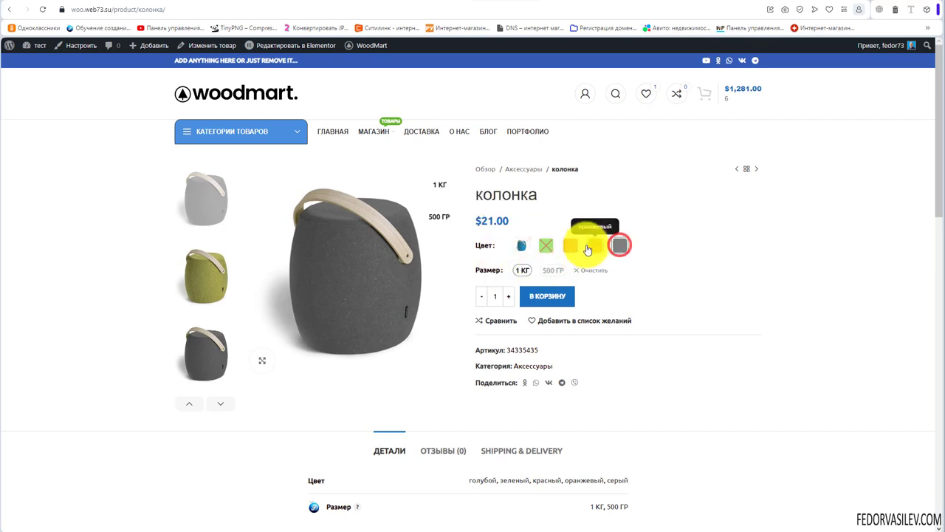
pyautogui.click(522, 245)
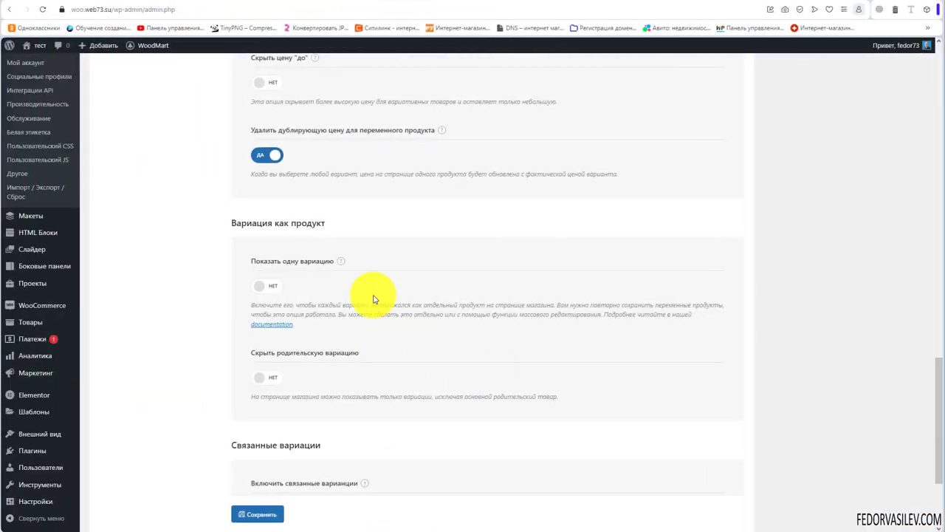
# Enable Показать одну вариацию in the Вариация как продукт settings, consulting its help preview
pyautogui.moveTo(344, 263)
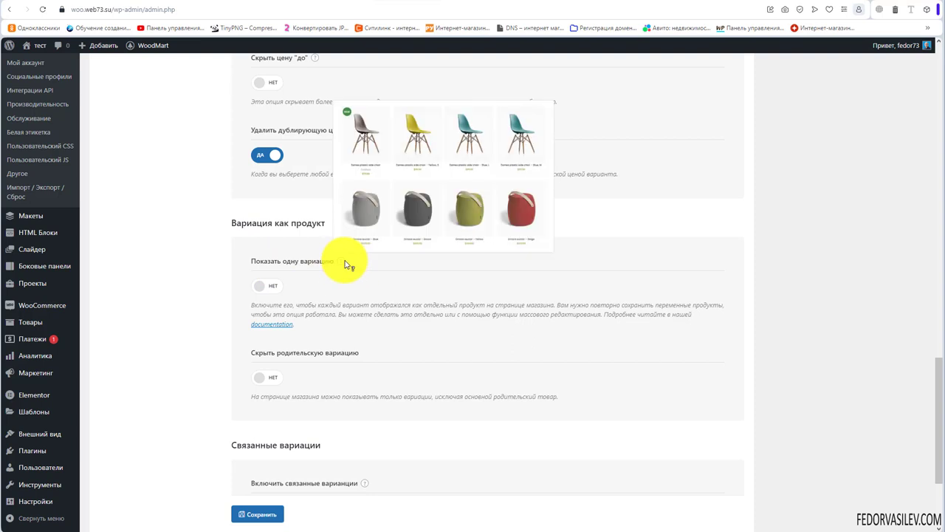
pyautogui.click(268, 286)
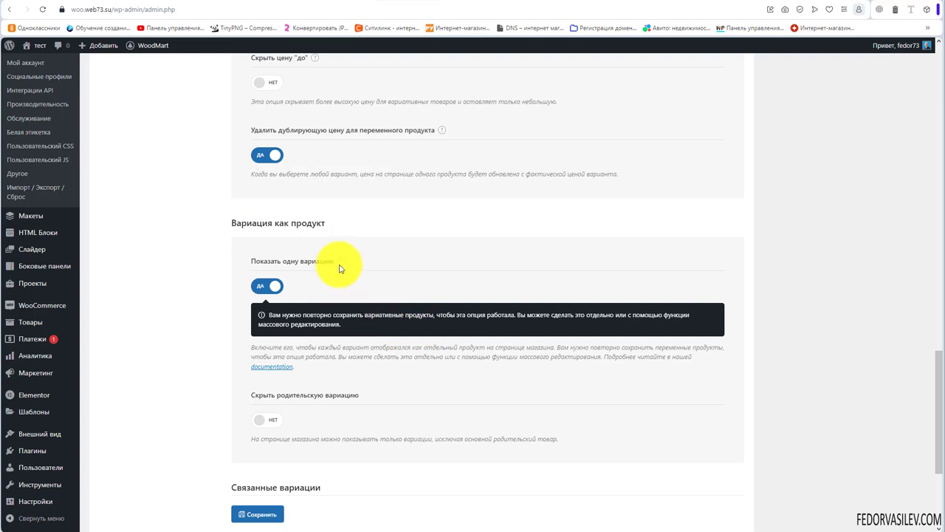
pyautogui.moveTo(344, 265)
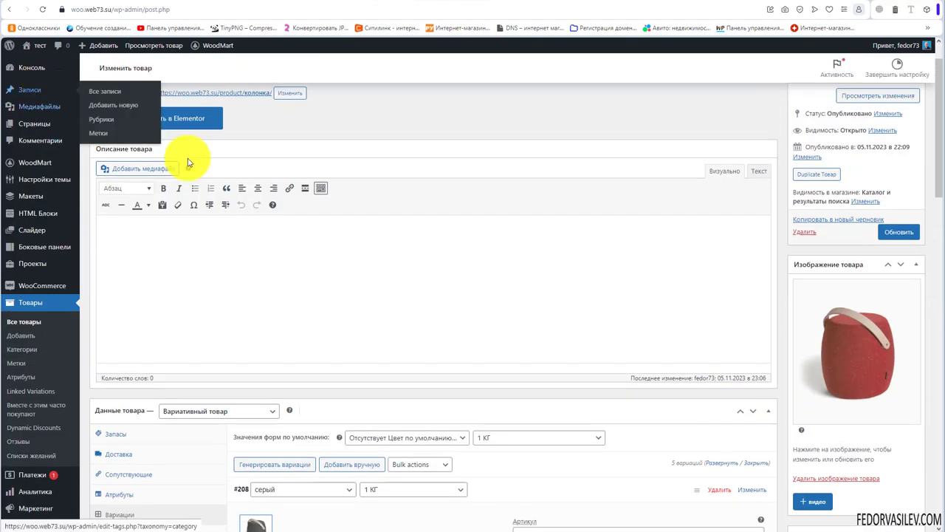
# Go to the editor of the колонка product and re-save the product so its variations can be listed separately
pyautogui.scroll(-5, 402, 226)
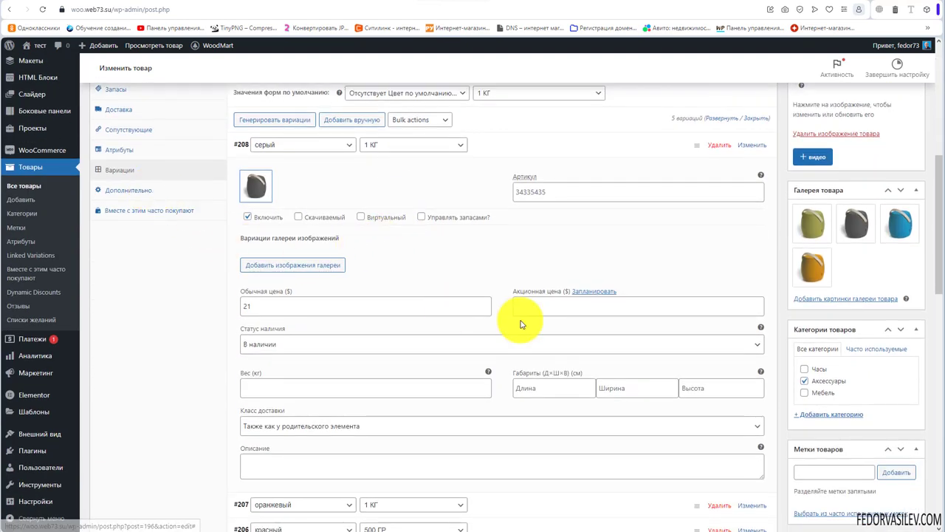
pyautogui.scroll(4, 520, 325)
pyautogui.click(897, 182)
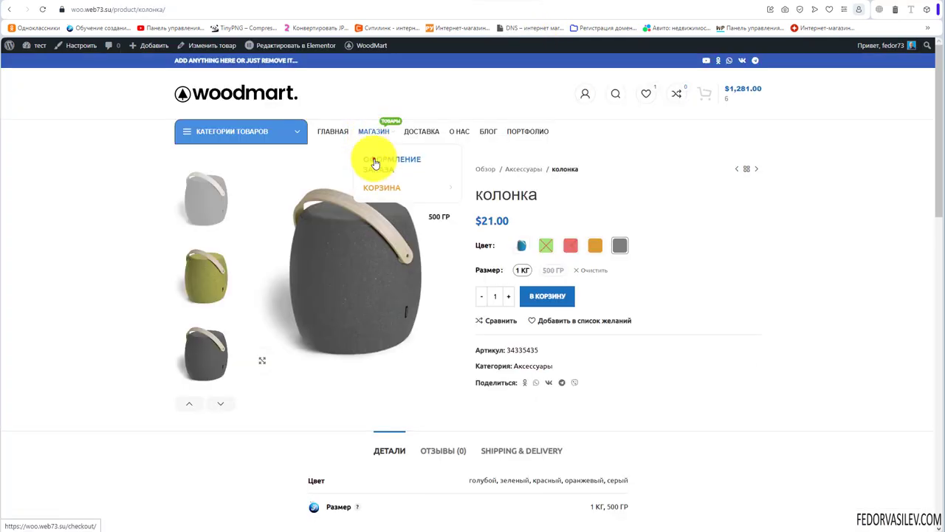
# Go to the storefront's shop page and look through the first catalog page for variations listed as separate products
pyautogui.click(373, 159)
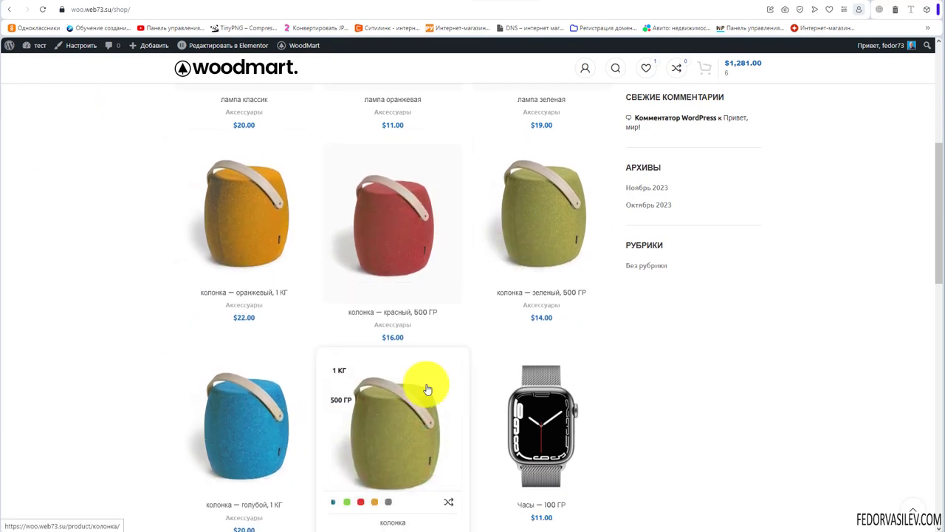
pyautogui.scroll(-5, 47, 150)
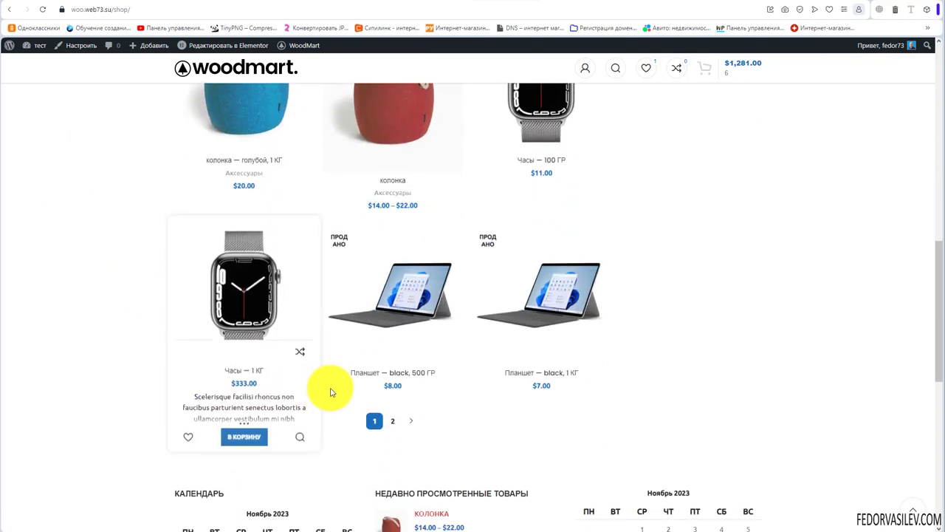
pyautogui.scroll(5, 297, 342)
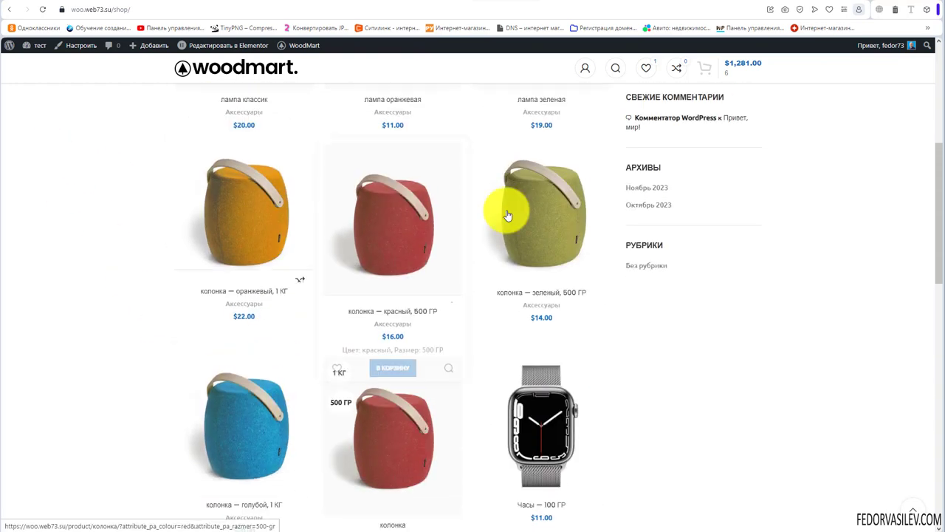
pyautogui.scroll(-5, 139, 239)
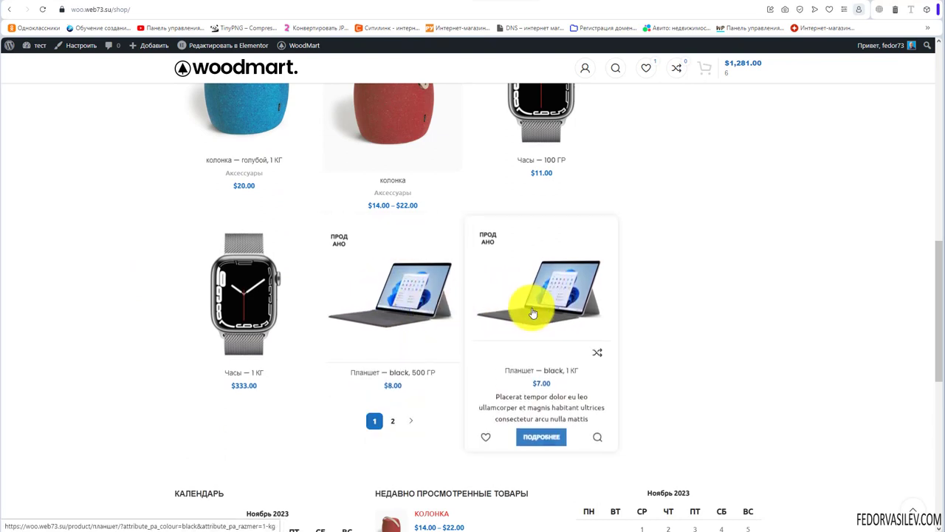
# Look through page 2 of the shop catalog and return to page 1 to compare the колонка variations with their parent product
pyautogui.click(393, 421)
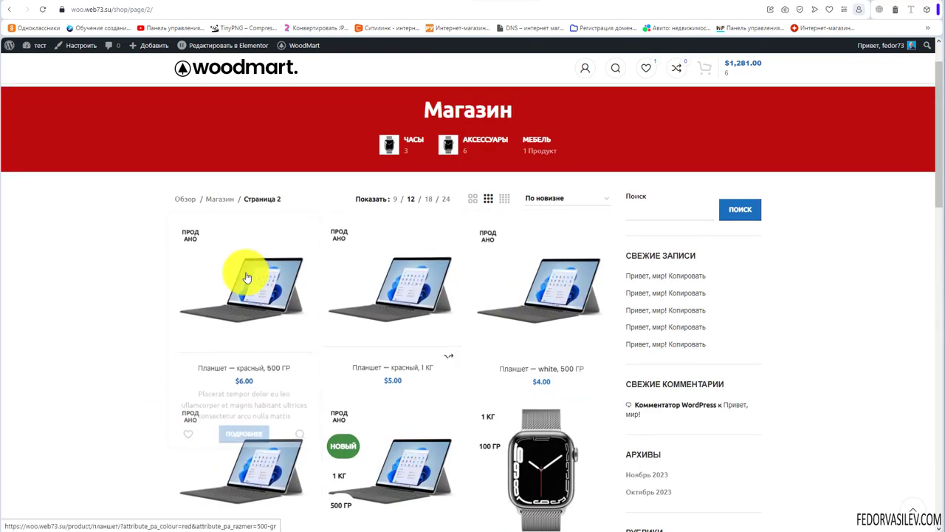
pyautogui.scroll(-7, 152, 200)
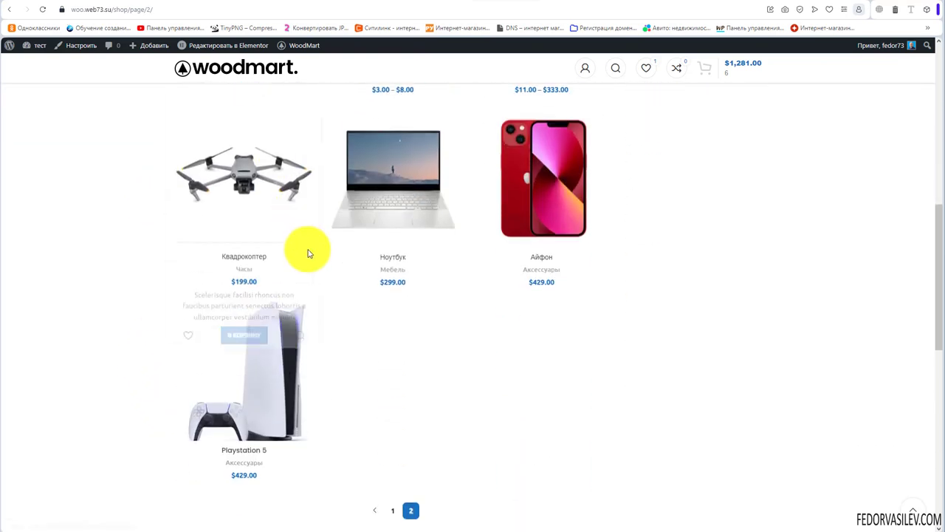
pyautogui.scroll(-2, 309, 254)
pyautogui.click(388, 355)
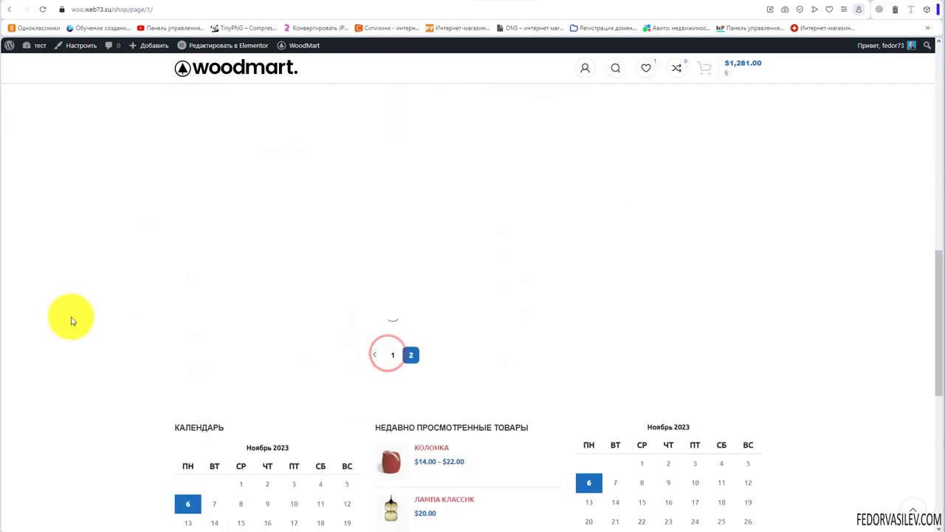
pyautogui.scroll(-3, 85, 296)
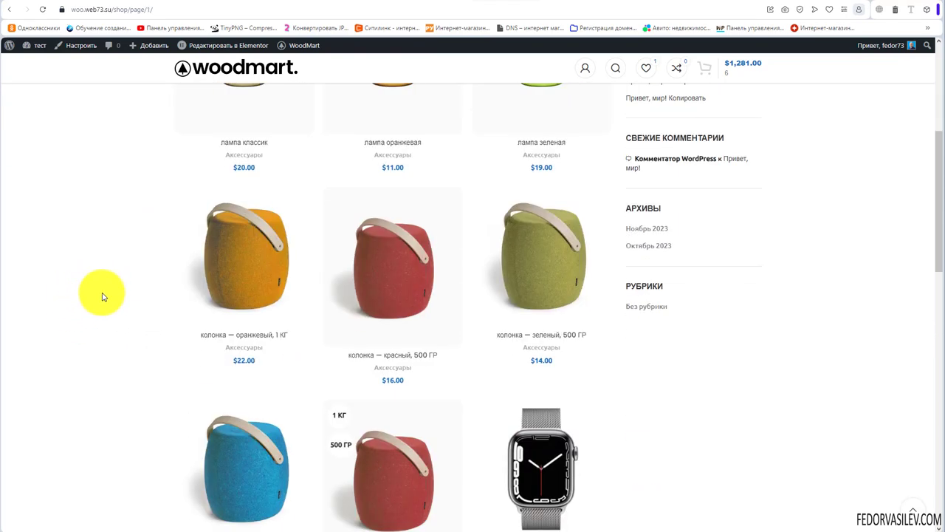
pyautogui.moveTo(200, 338)
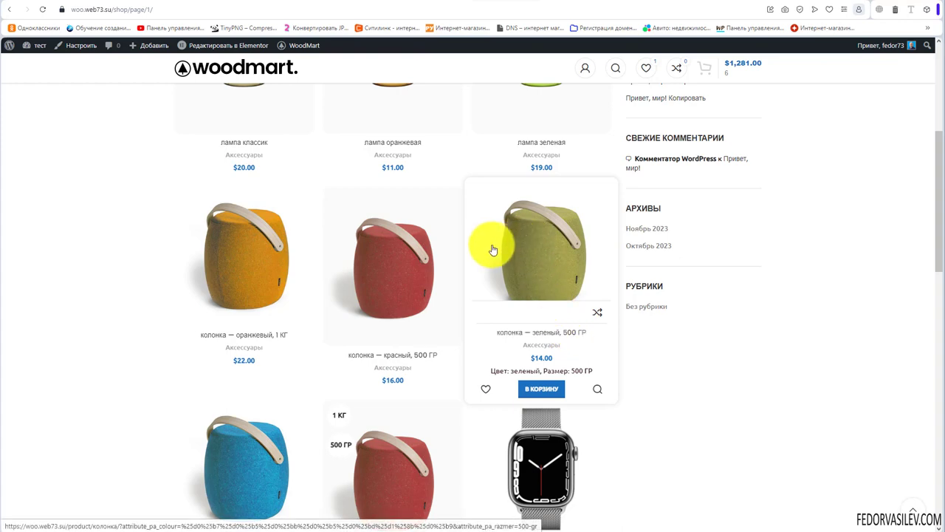
pyautogui.scroll(-1, 458, 249)
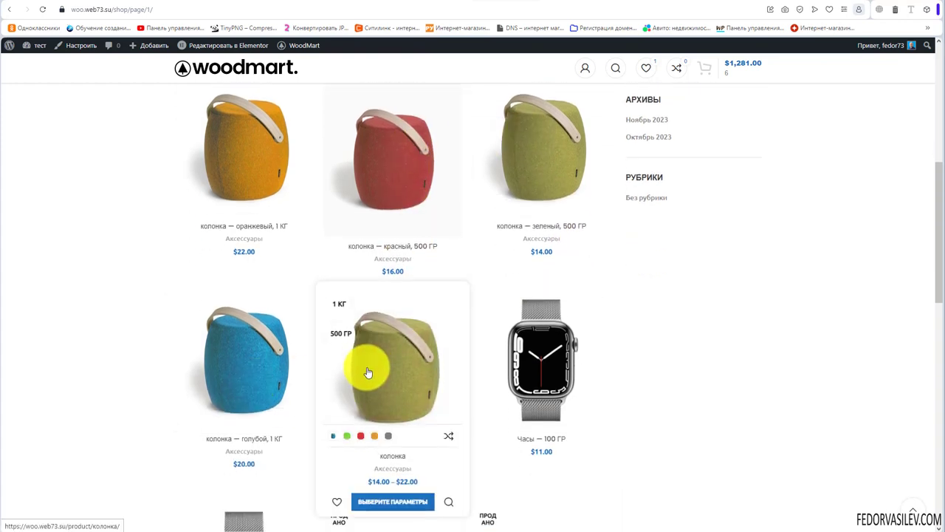
# Disable Показать одну вариацию in the Вариация как продукт settings, save, and reload the storefront's shop page
pyautogui.scroll(2, 327, 285)
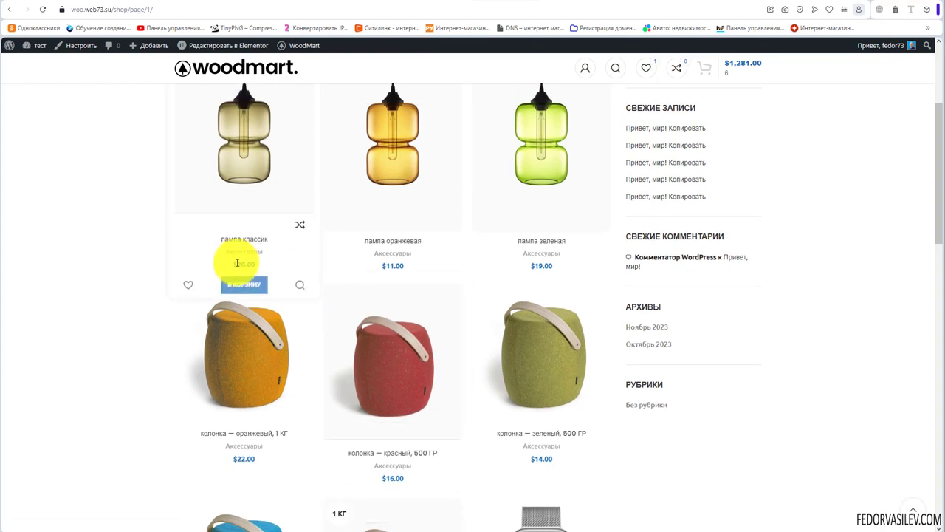
pyautogui.scroll(-1, 245, 263)
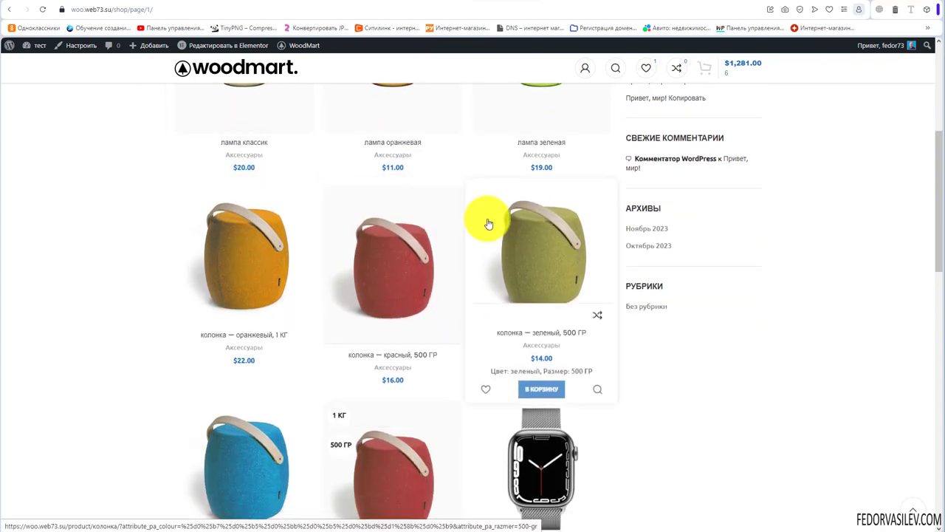
pyautogui.click(403, 6)
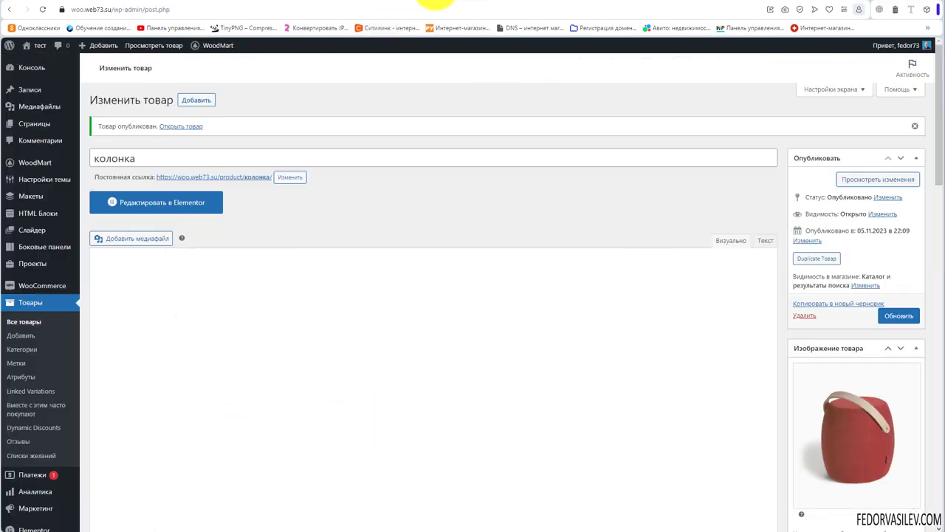
pyautogui.click(432, 5)
pyautogui.scroll(-15, 498, 229)
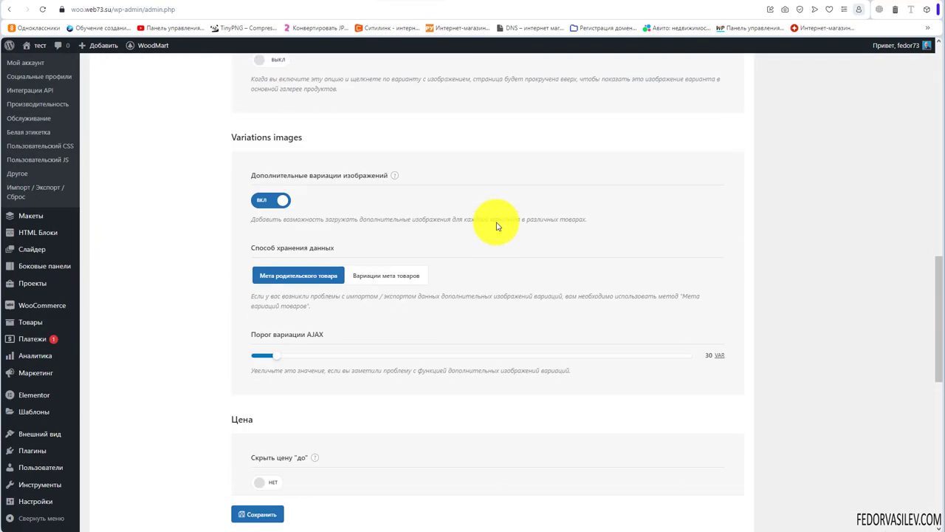
pyautogui.scroll(-2, 495, 226)
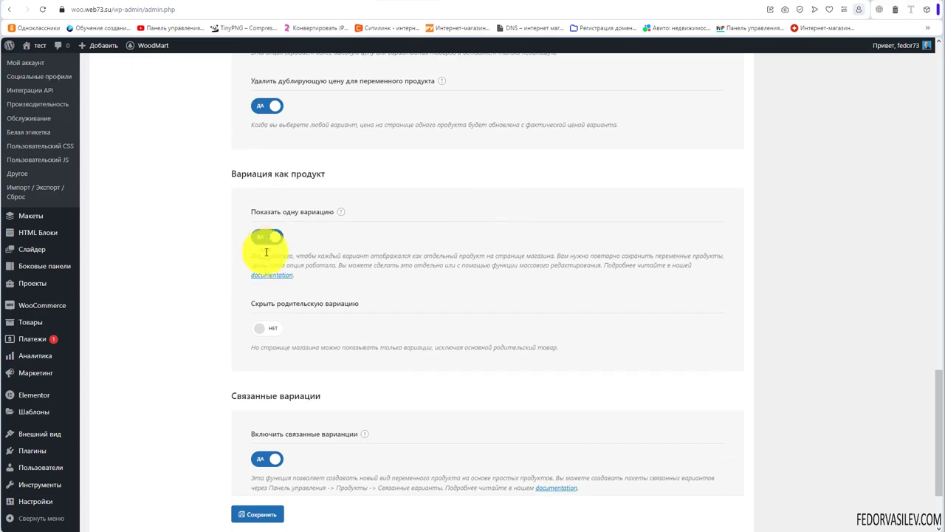
pyautogui.click(266, 236)
pyautogui.click(255, 515)
pyautogui.click(37, 4)
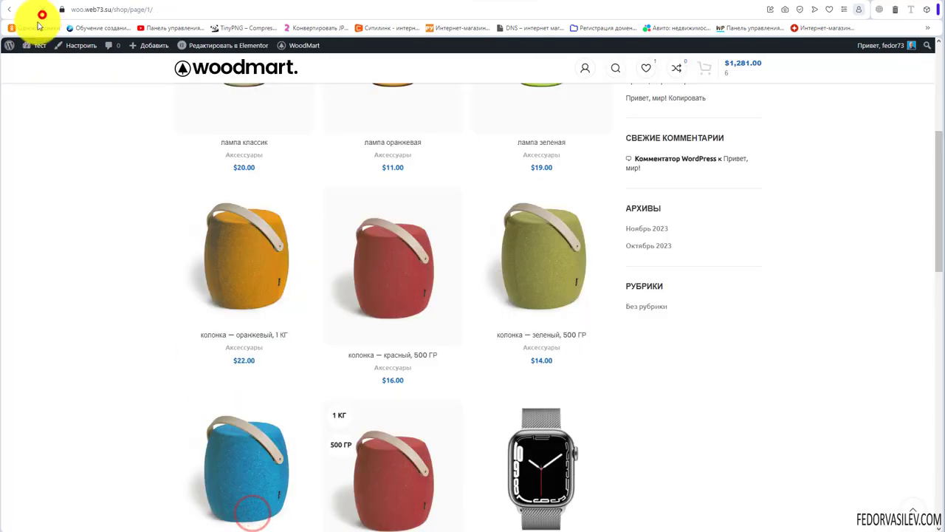
pyautogui.click(42, 9)
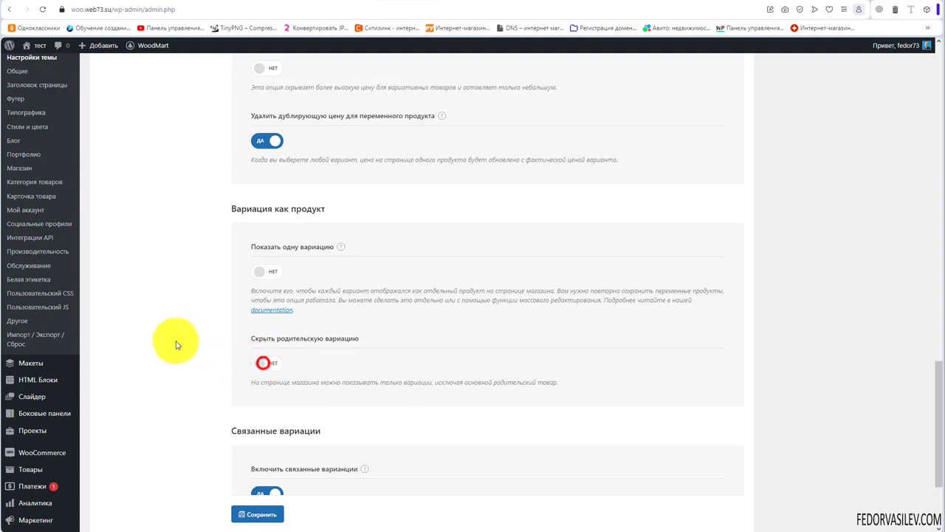
# Review the Вариация как продукт switches and the help preview for Включить связанные варианции
pyautogui.click(259, 271)
pyautogui.click(256, 269)
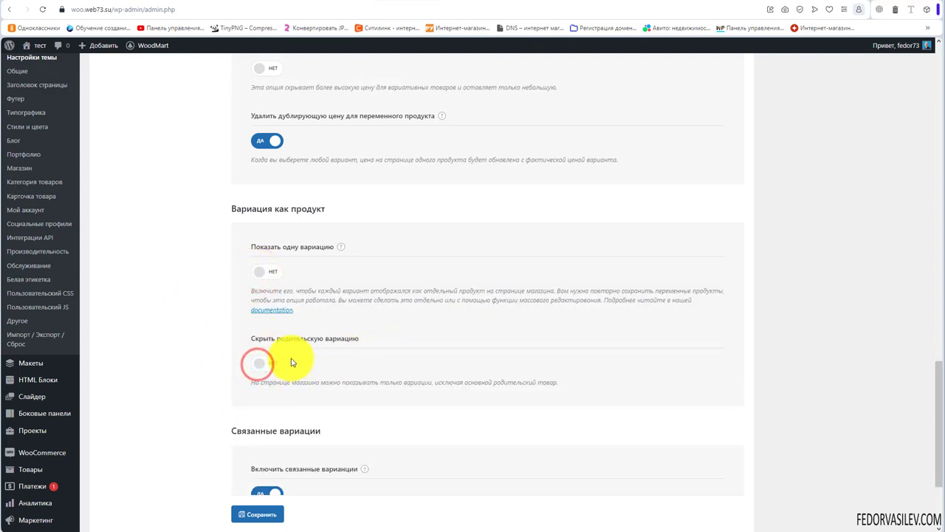
pyautogui.scroll(-2, 376, 347)
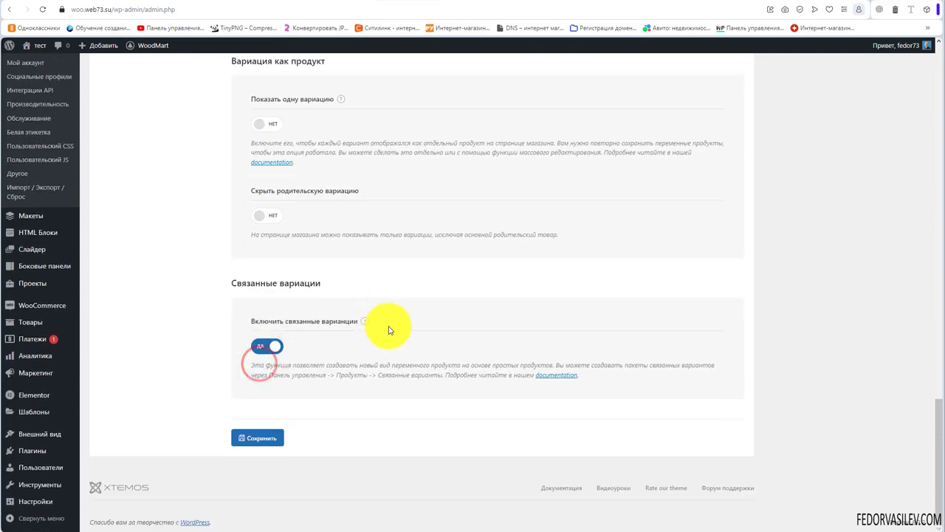
pyautogui.moveTo(363, 323)
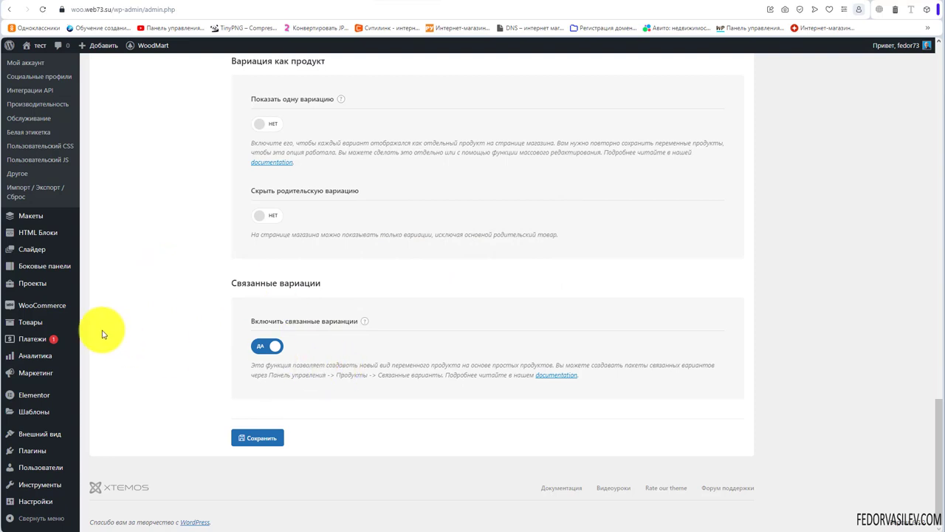
# Add a new Linked Variations entry under Товары and title it лампа
pyautogui.moveTo(33, 325)
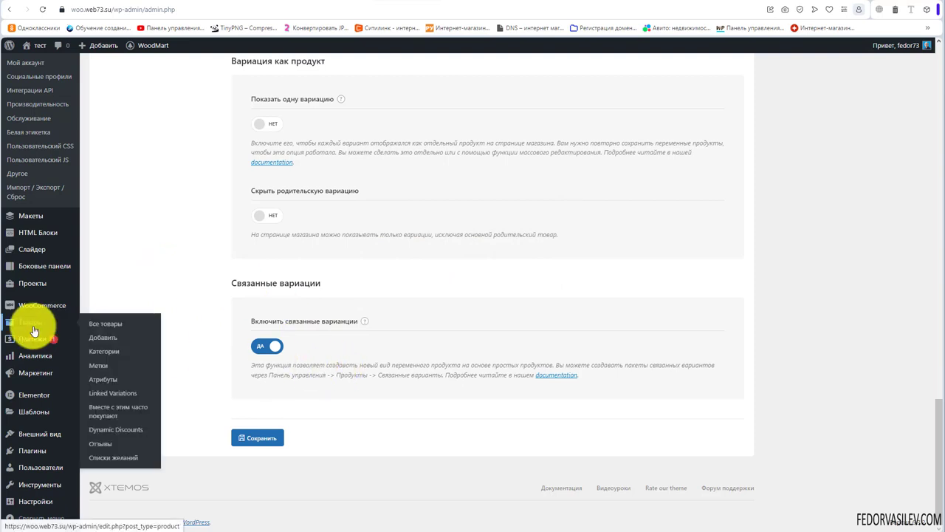
pyautogui.click(116, 394)
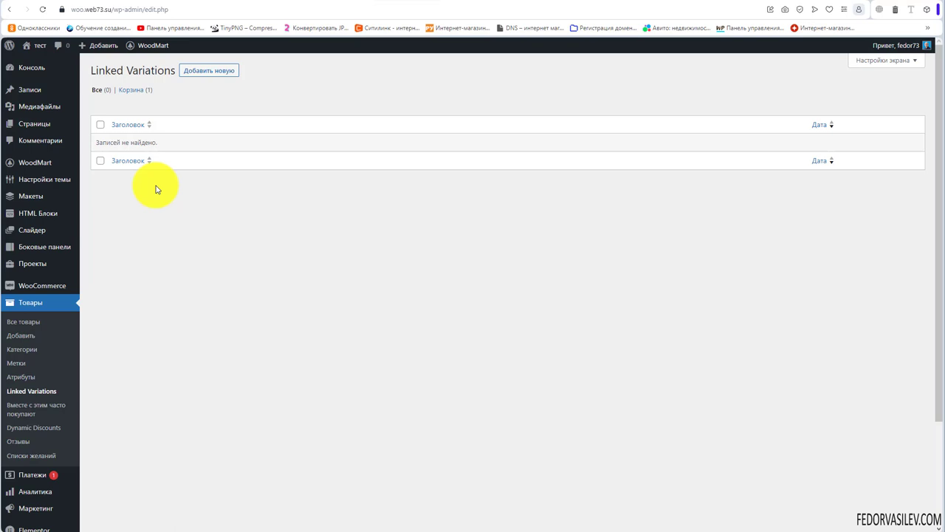
pyautogui.click(192, 72)
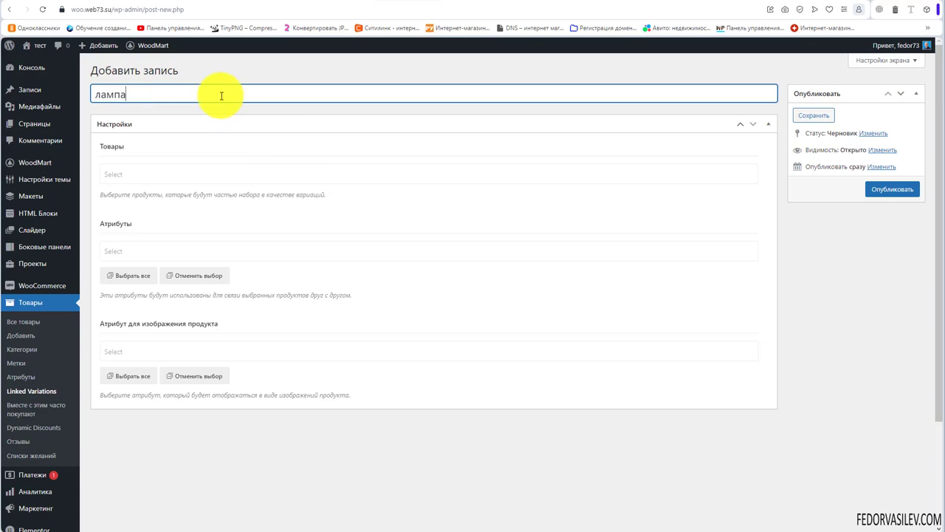
# Look through the classic, orange and green lamps in the storefront shop, viewing the лампа оранжевая and лампа зеленая product pages
pyautogui.click(514, 4)
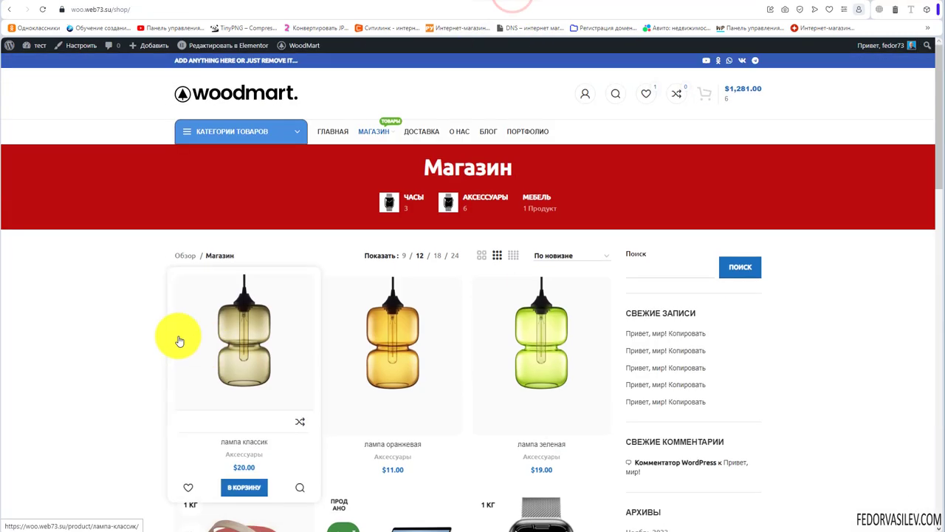
pyautogui.scroll(-1, 136, 289)
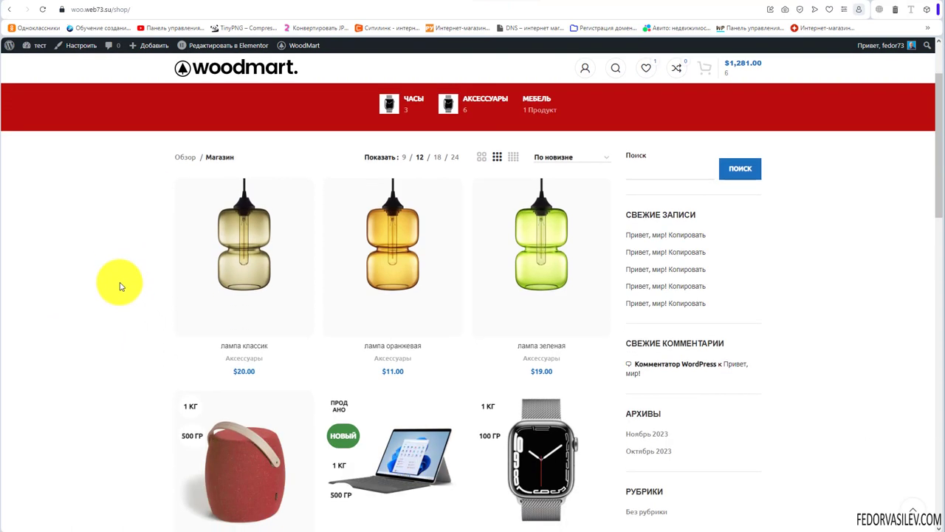
pyautogui.moveTo(233, 261)
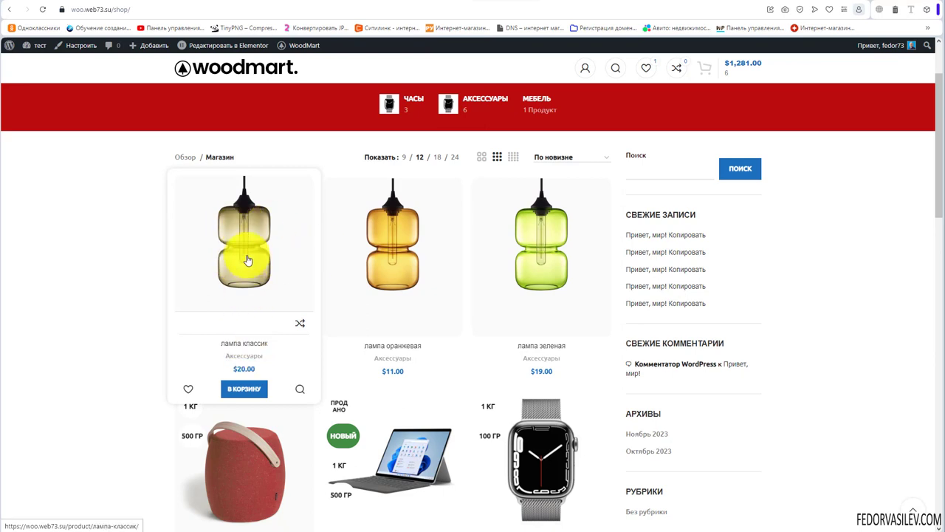
pyautogui.moveTo(395, 257)
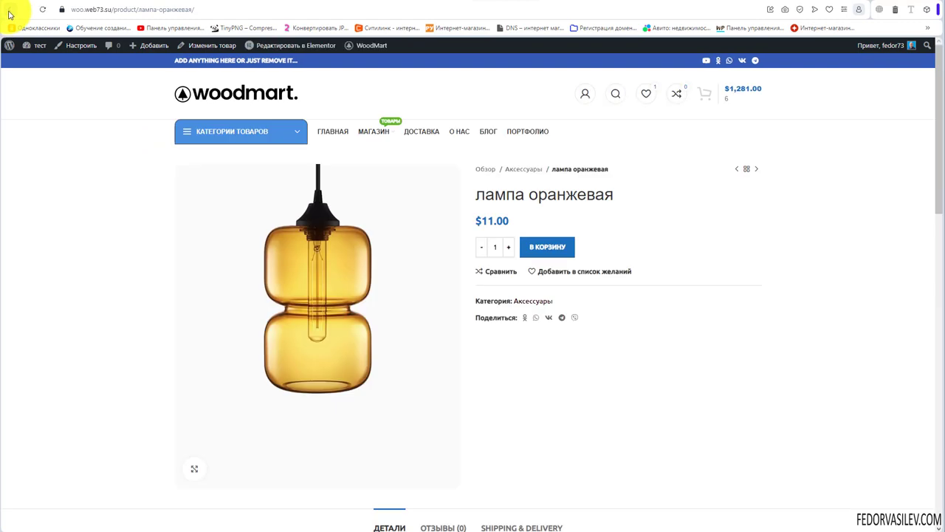
pyautogui.scroll(-2, 528, 313)
pyautogui.scroll(2, 527, 312)
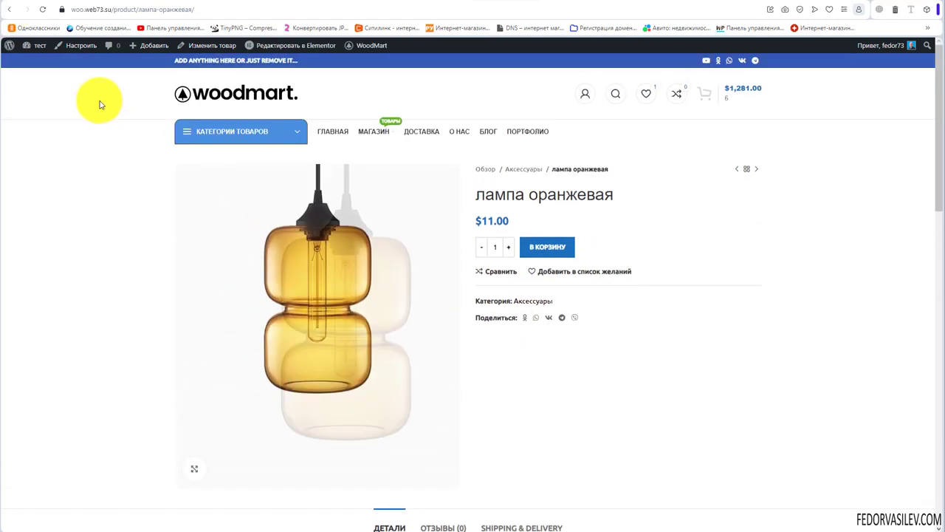
pyautogui.click(10, 9)
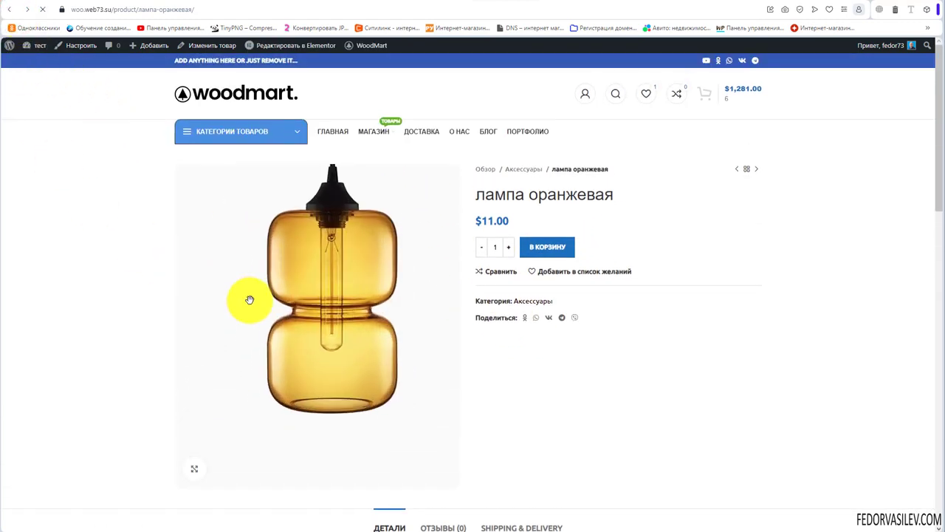
pyautogui.click(515, 274)
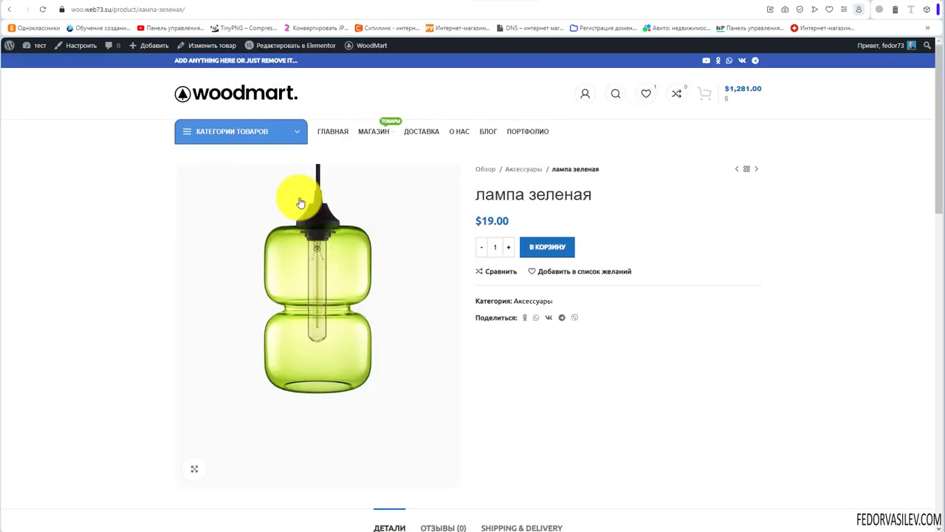
pyautogui.click(11, 13)
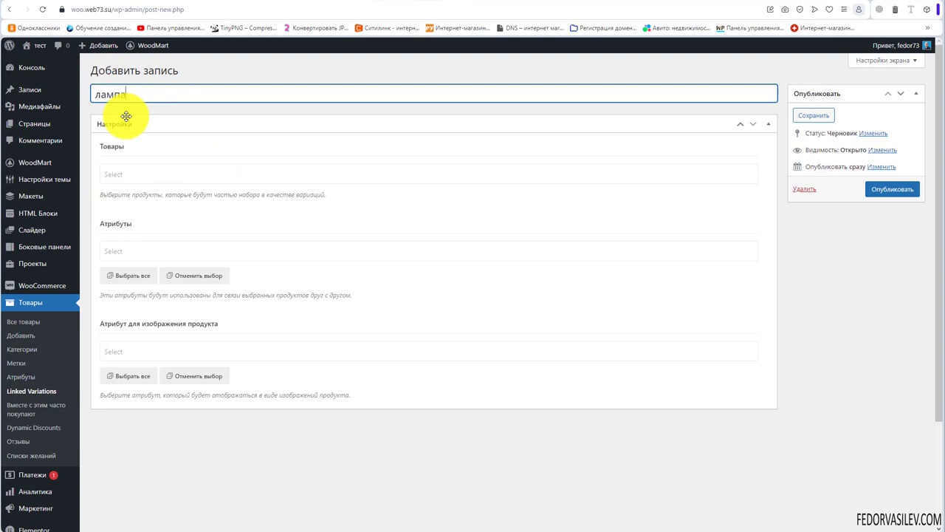
# Add лампа классик, лампа оранжевая and лампа зеленая as the products of the лампа linked set
pyautogui.doubleClick(138, 92)
pyautogui.click(214, 70)
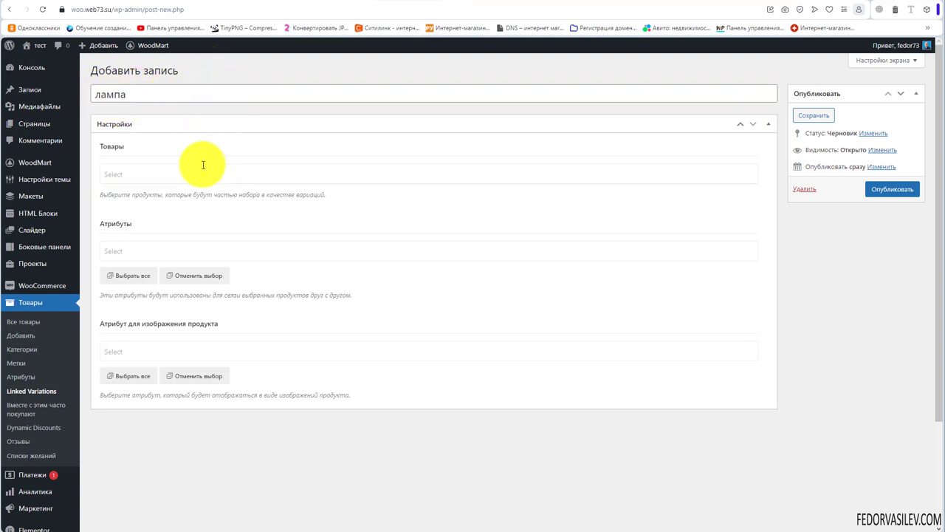
pyautogui.click(124, 181)
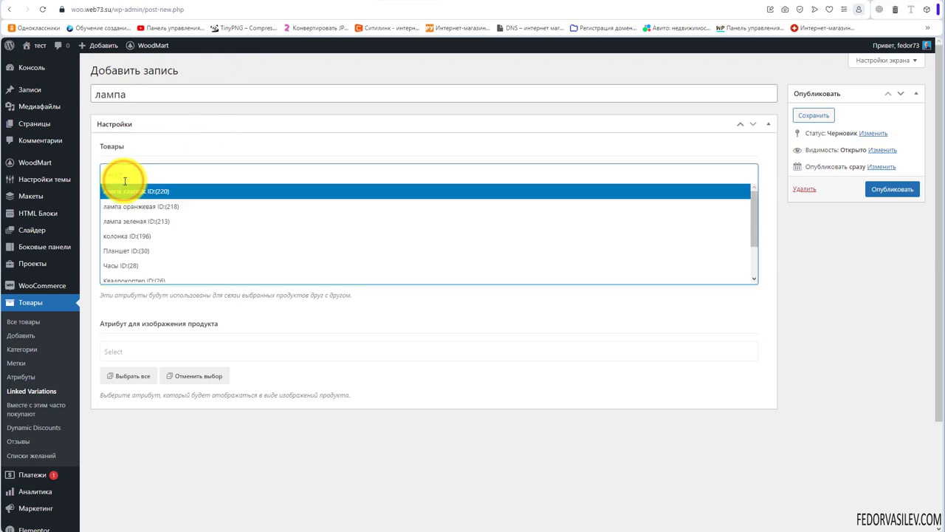
pyautogui.click(121, 194)
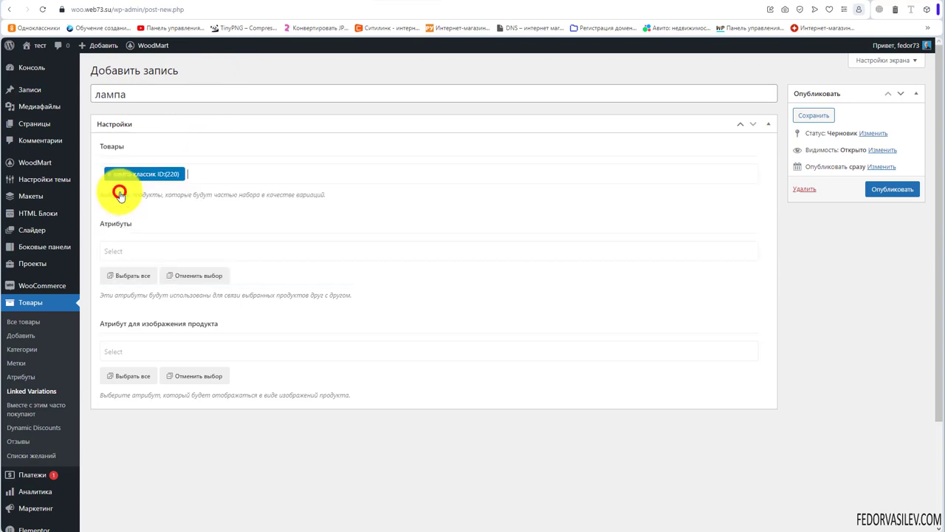
pyautogui.click(208, 175)
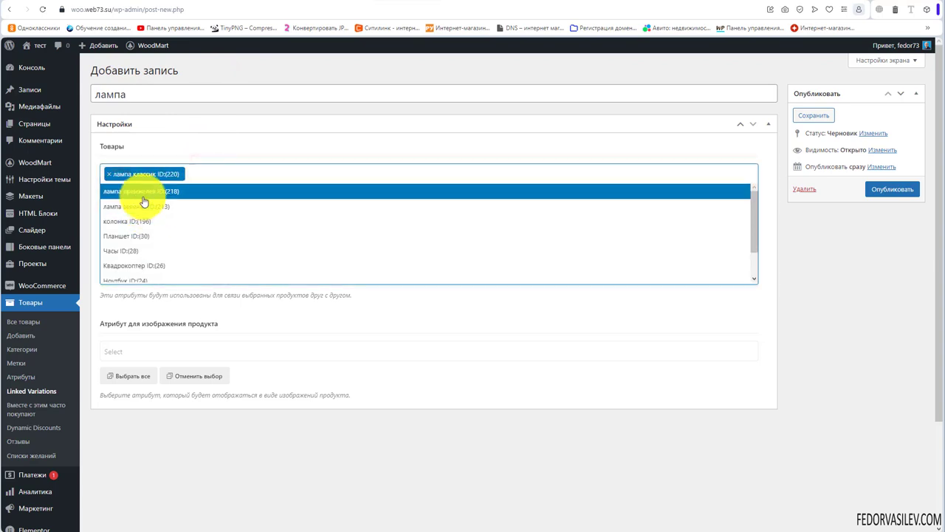
pyautogui.click(127, 193)
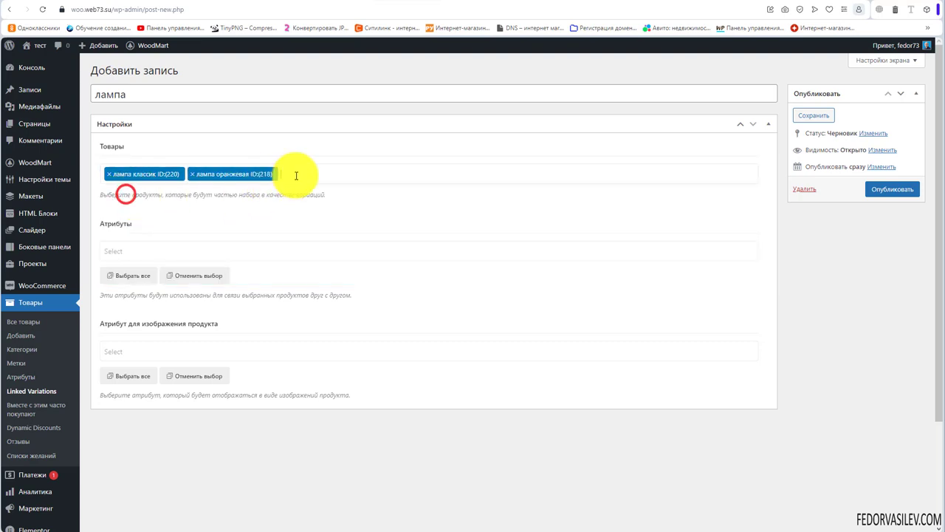
pyautogui.click(299, 176)
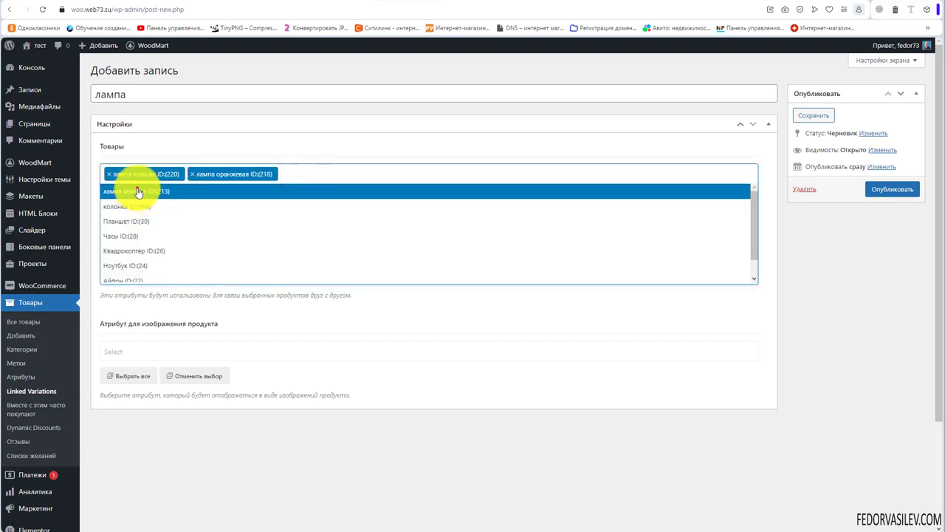
pyautogui.click(139, 193)
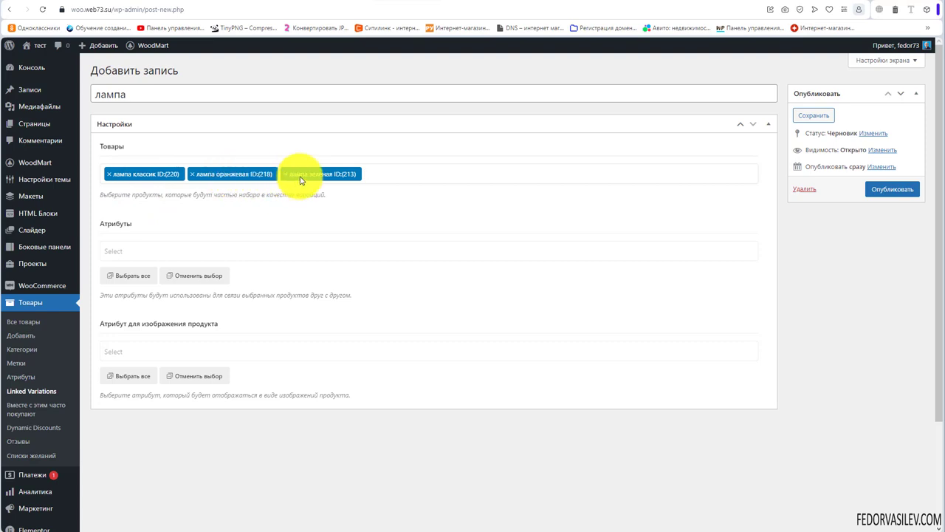
# Choose Цвет as the attribute that links the selected lamps
pyautogui.click(118, 251)
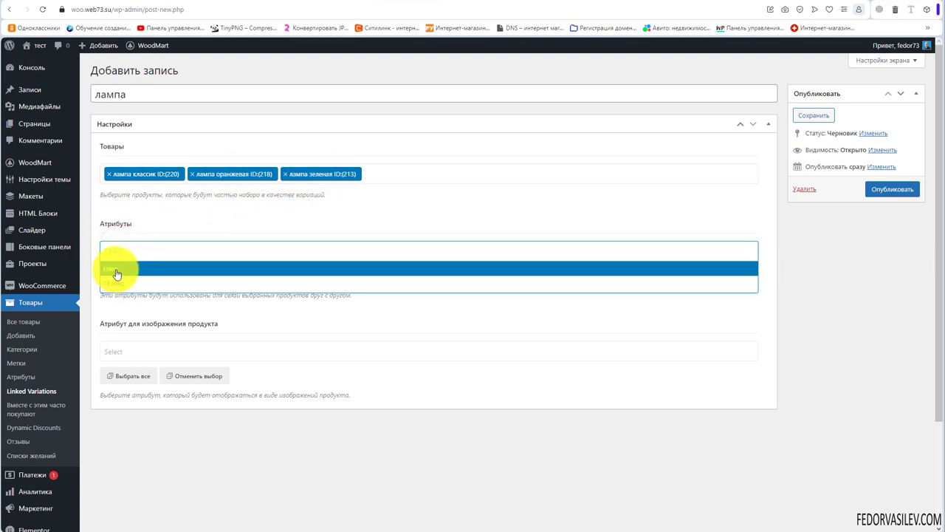
pyautogui.click(115, 271)
pyautogui.click(141, 251)
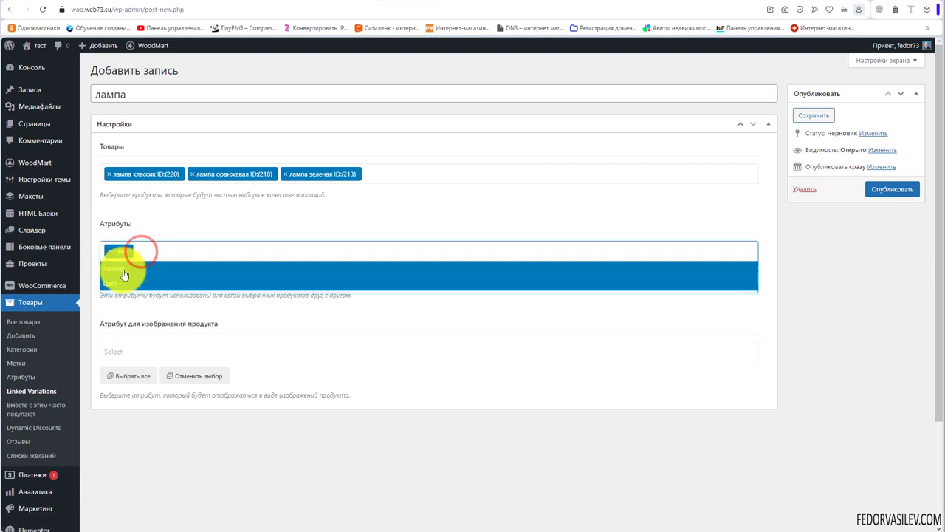
pyautogui.click(147, 223)
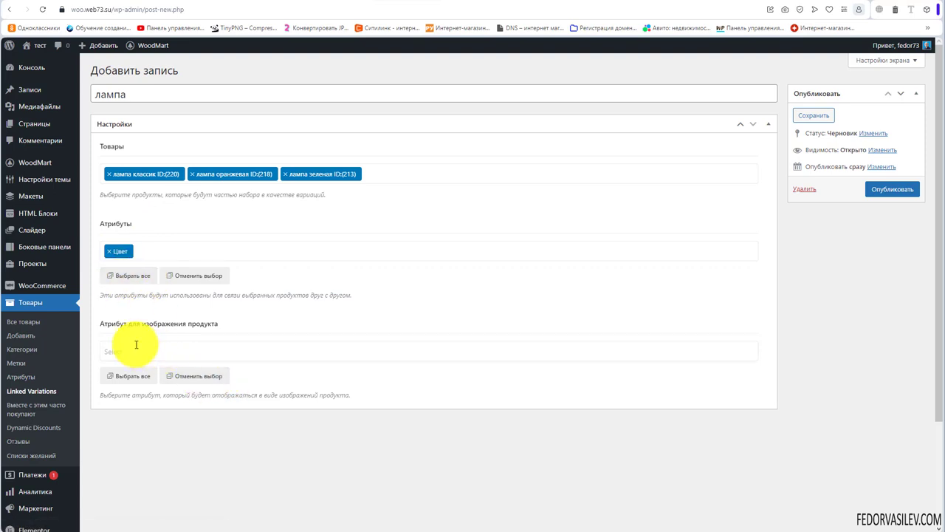
# Set Цвет as the attribute shown as product images and publish the linked variations set
pyautogui.click(204, 349)
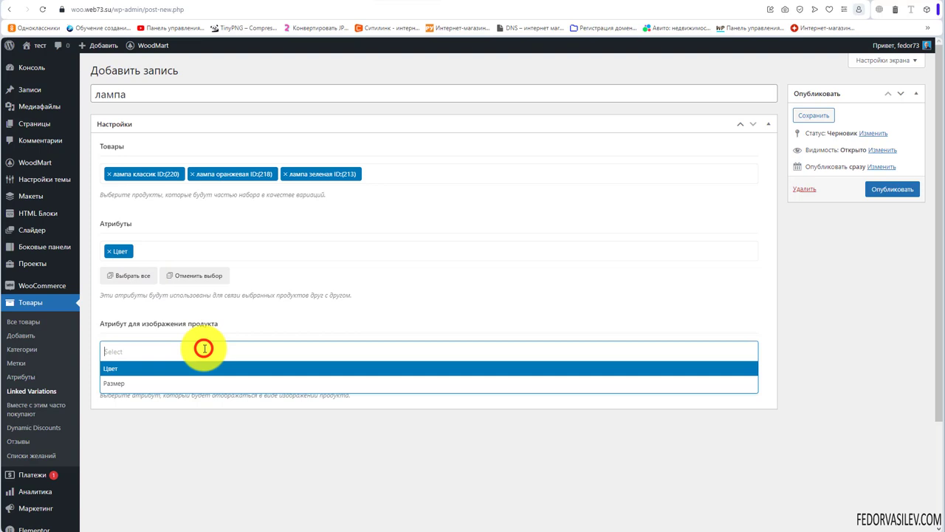
pyautogui.click(111, 369)
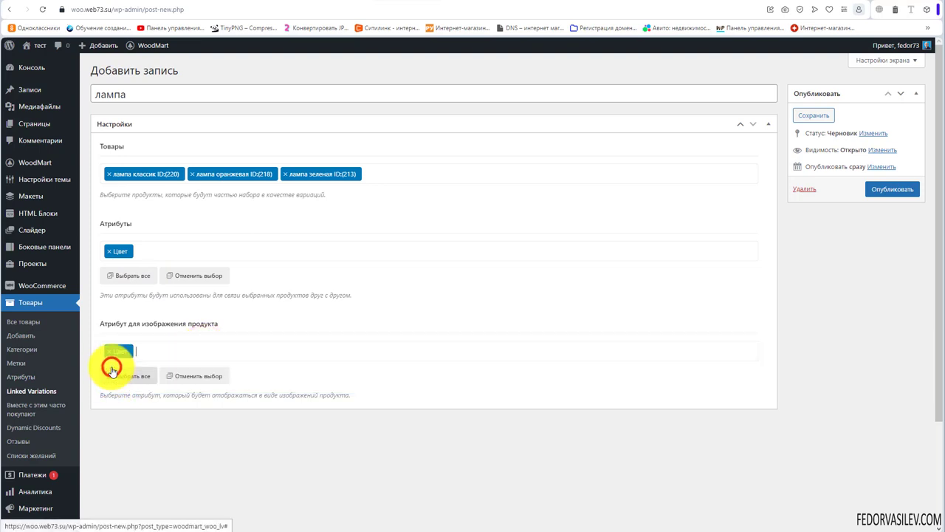
pyautogui.click(872, 192)
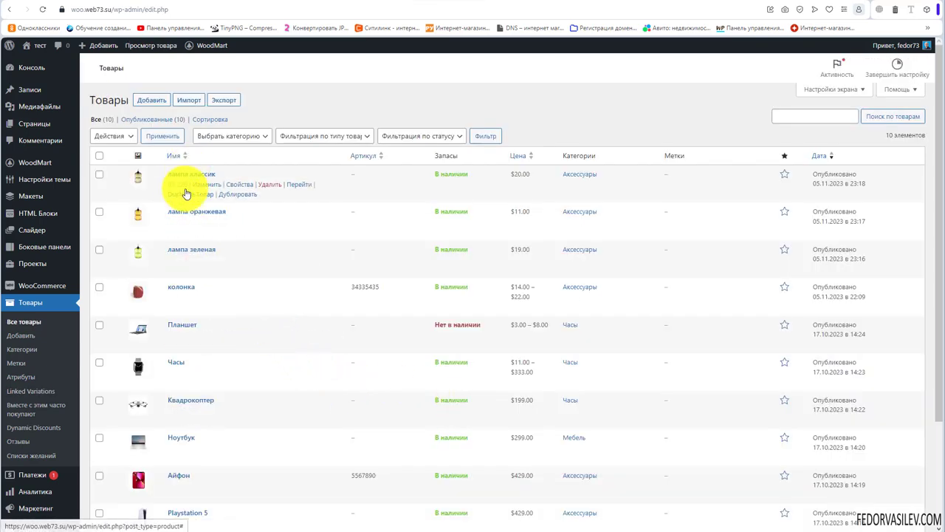
# Open лампа зеленая for editing and examine the value assigned to its Цвет attribute
pyautogui.click(182, 248)
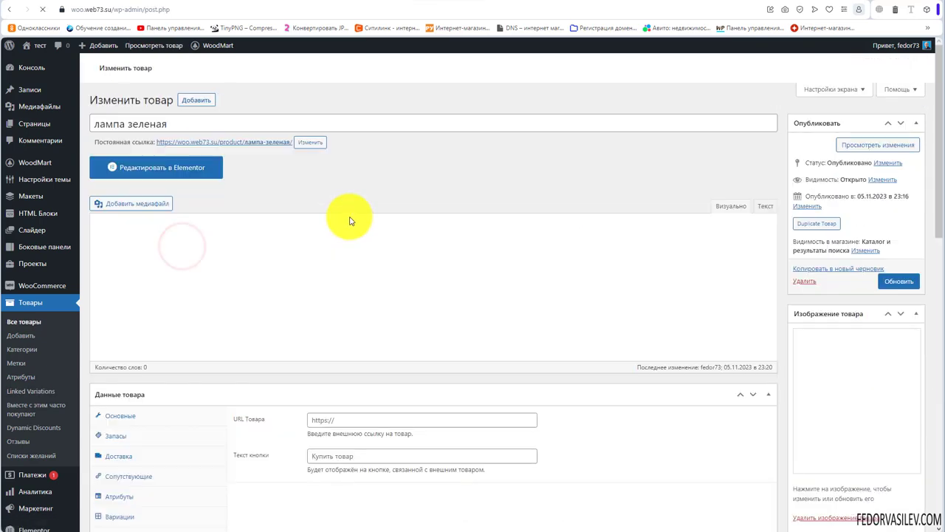
pyautogui.scroll(-2, 281, 354)
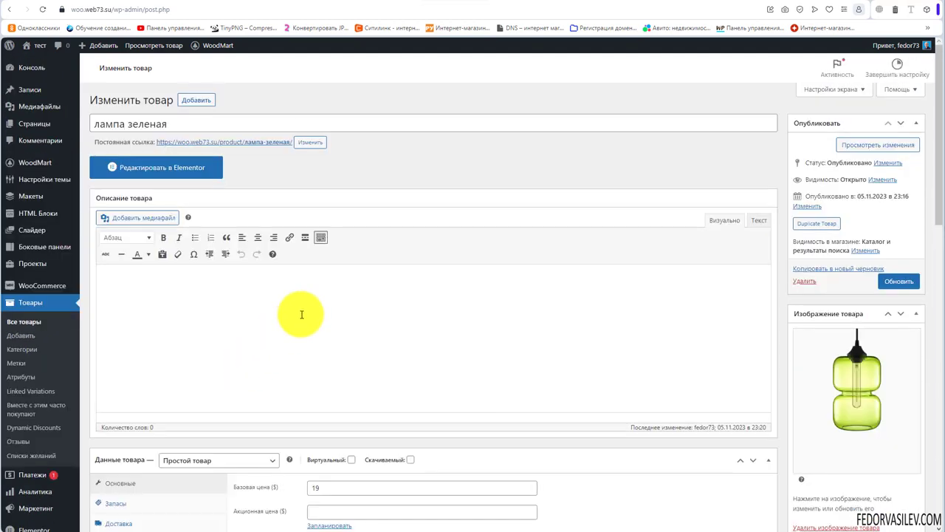
pyautogui.scroll(-3, 302, 313)
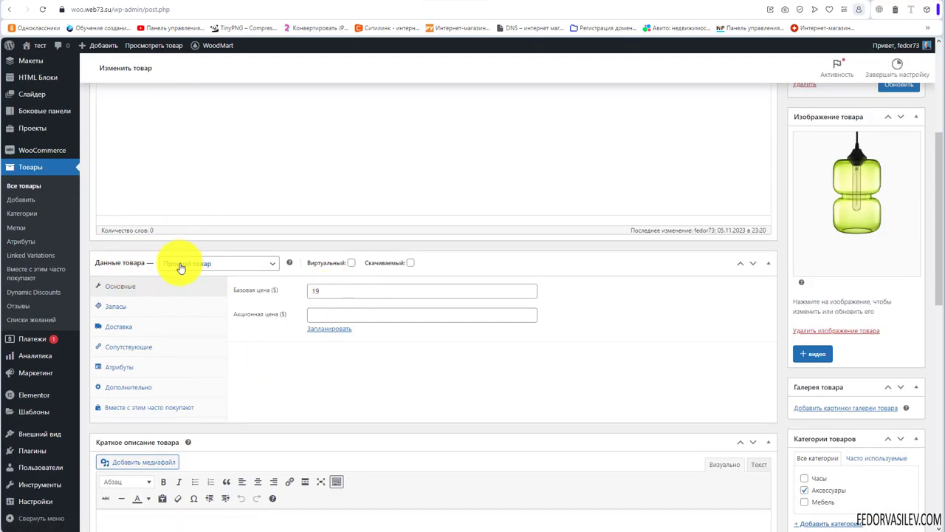
pyautogui.scroll(3, 517, 394)
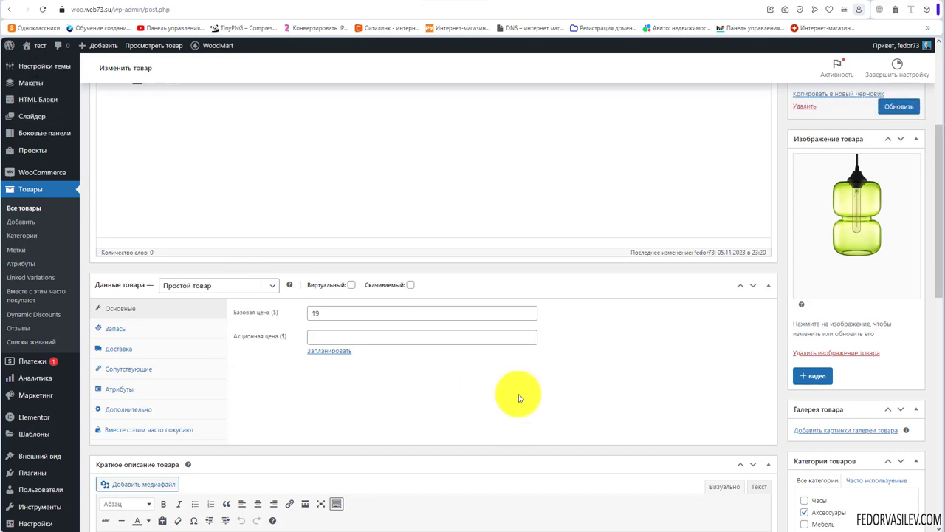
pyautogui.scroll(-4, 254, 338)
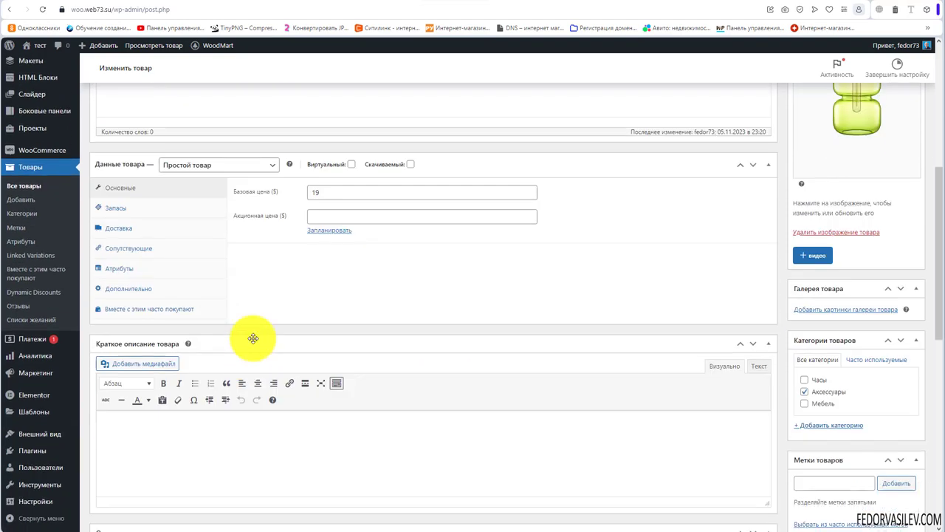
pyautogui.click(125, 269)
pyautogui.scroll(1, 222, 347)
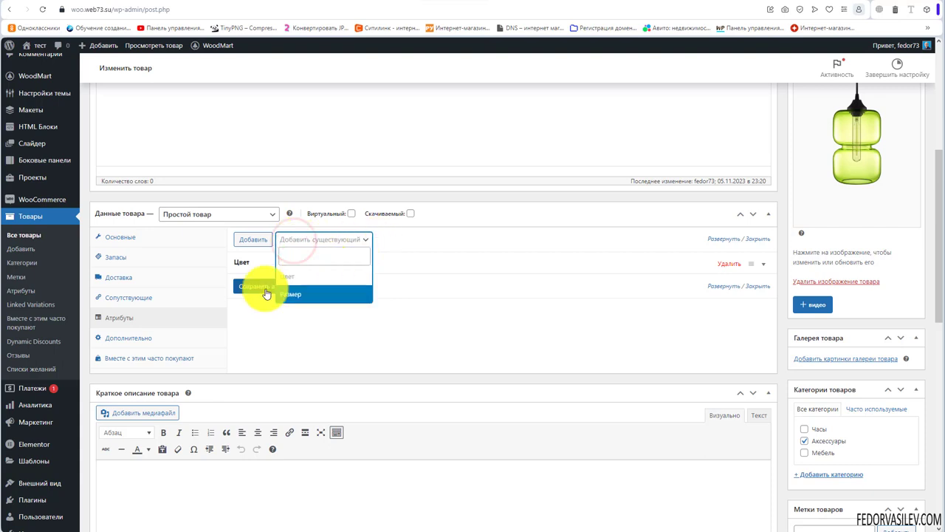
pyautogui.click(429, 244)
pyautogui.click(288, 264)
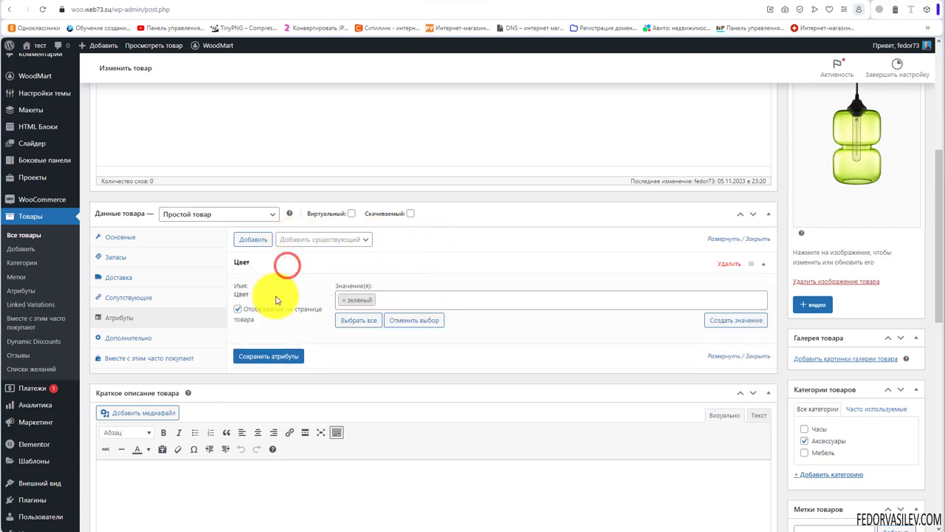
pyautogui.scroll(1, 567, 336)
pyautogui.scroll(1, 567, 336)
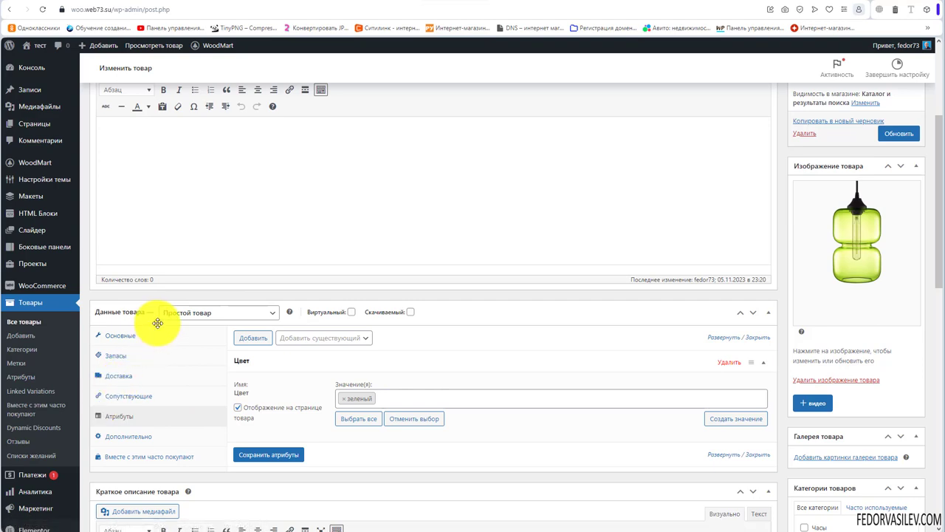
pyautogui.scroll(3, 367, 438)
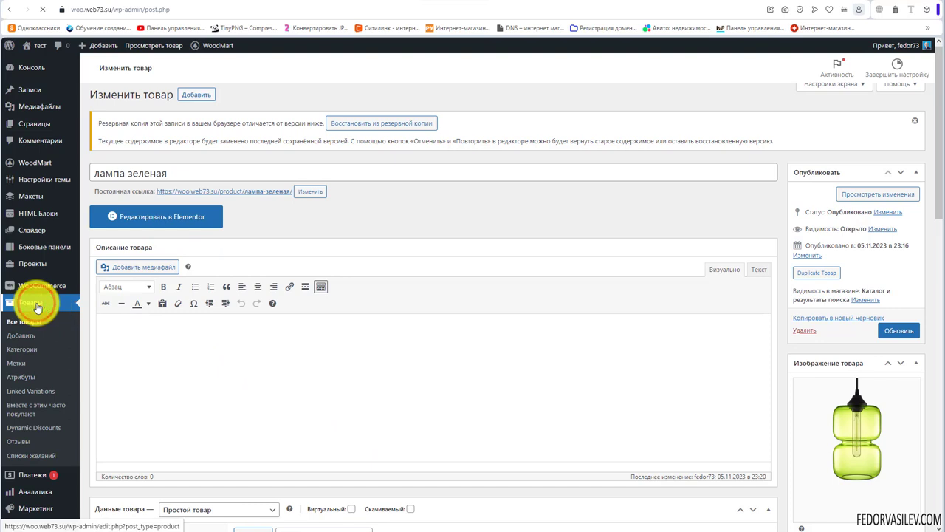
# Open лампа оранжевая from the product list and examine the value of its Цвет attribute
pyautogui.click(37, 306)
pyautogui.click(184, 210)
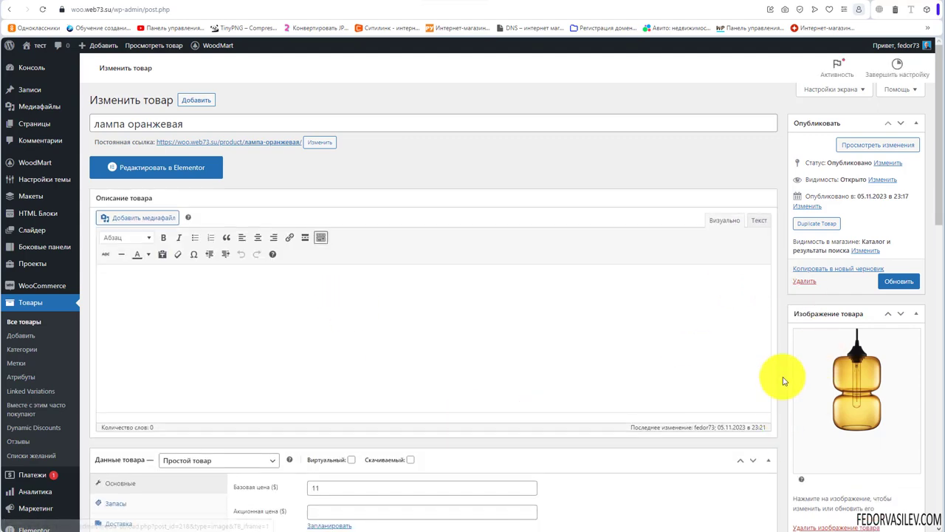
pyautogui.scroll(-3, 498, 286)
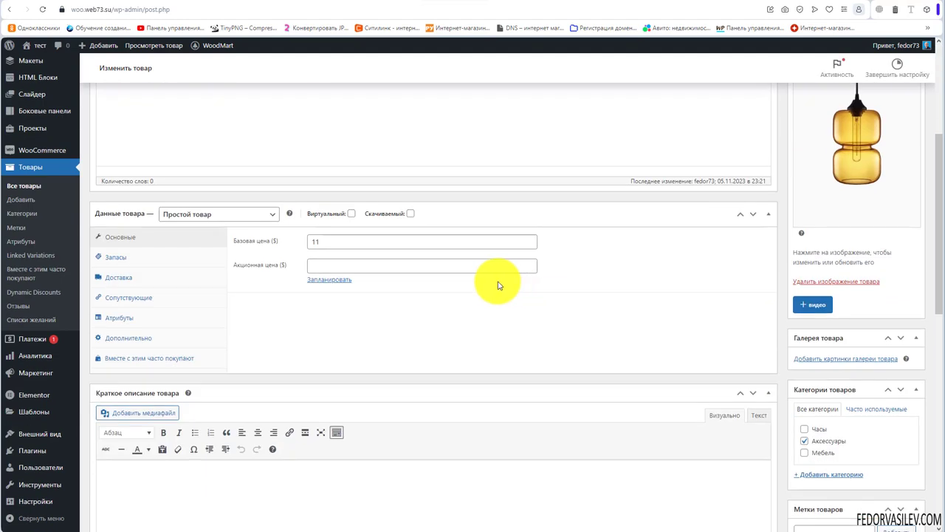
pyautogui.click(115, 319)
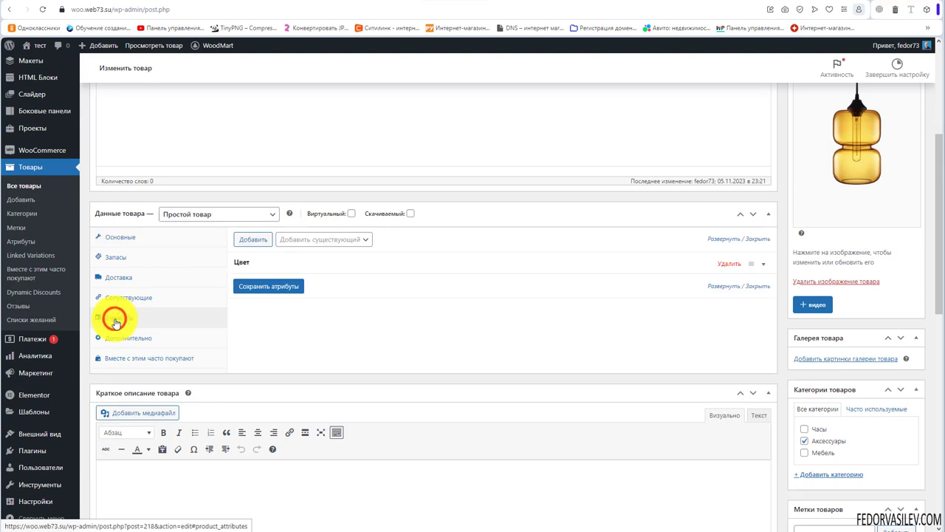
pyautogui.click(304, 265)
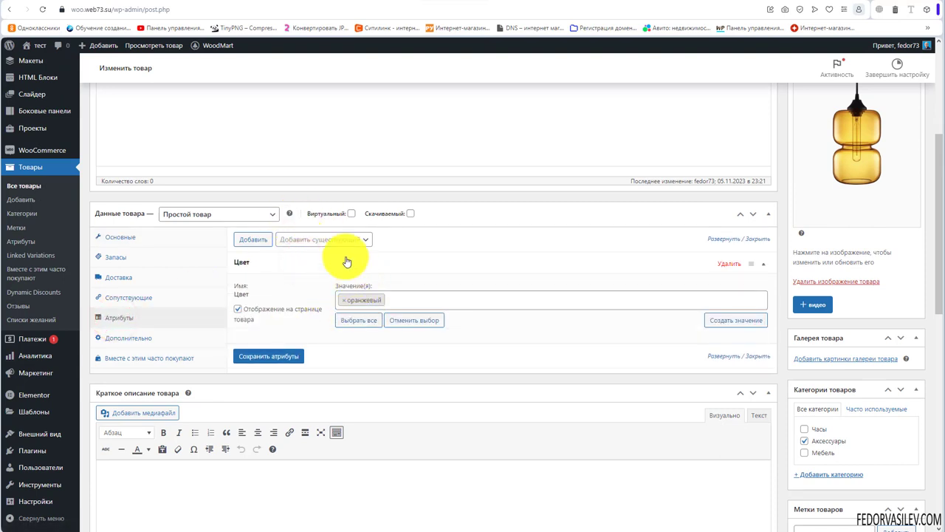
# View лампа классик in the storefront shop, switch to the orange lamp among its linked Цвет variations and check the page address
pyautogui.click(508, 1)
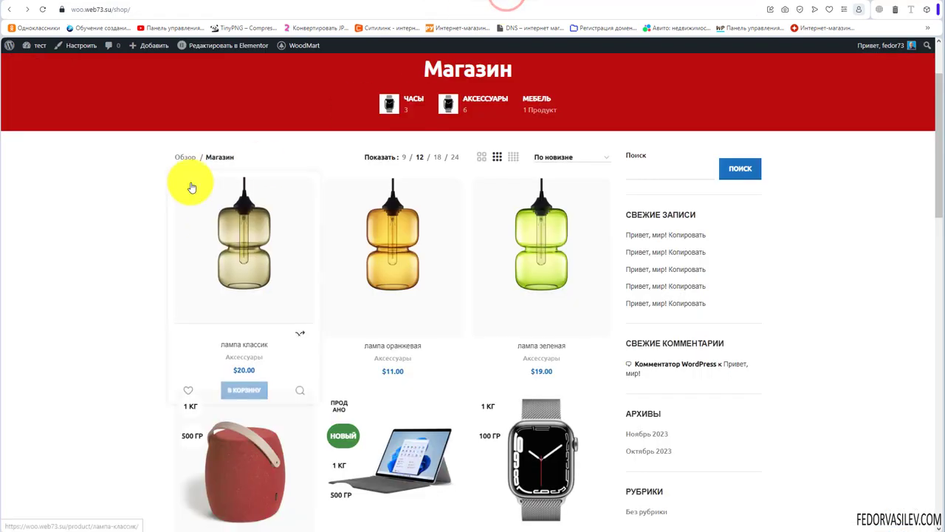
pyautogui.click(246, 230)
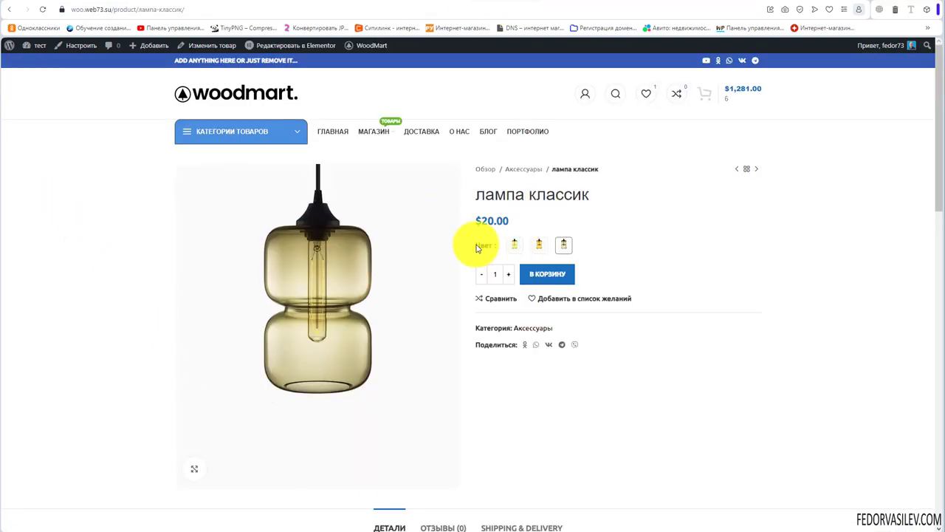
pyautogui.moveTo(477, 248); pyautogui.dragTo(633, 249)
pyautogui.click(632, 247)
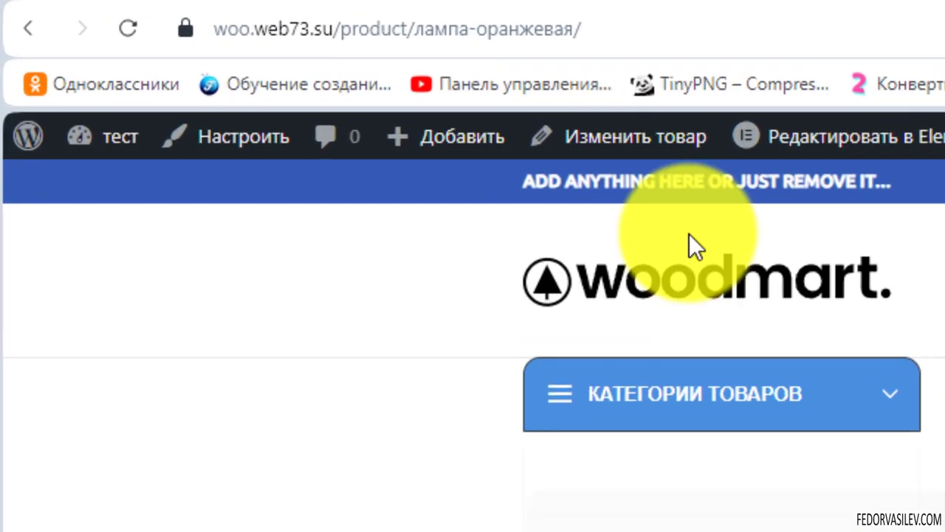
pyautogui.click(625, 22)
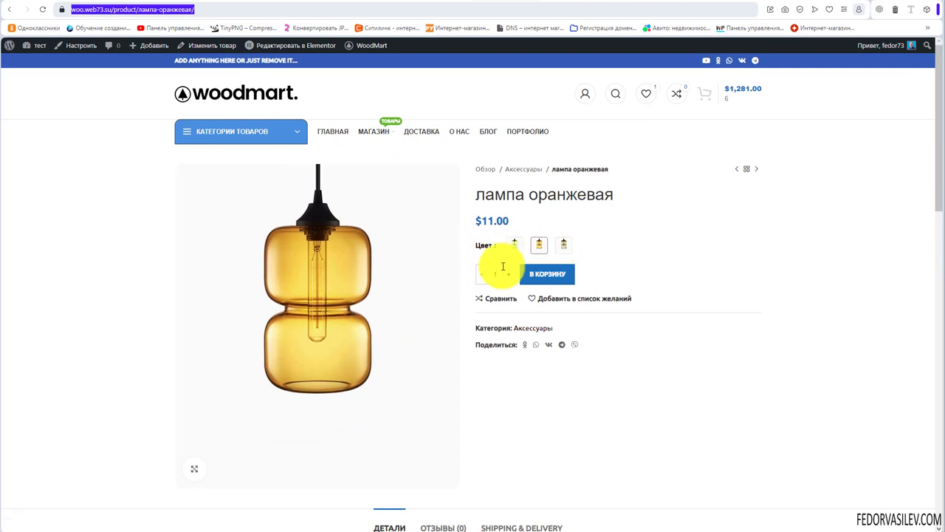
# Switch to the green lamp variation and examine its product page's address and title
pyautogui.click(513, 245)
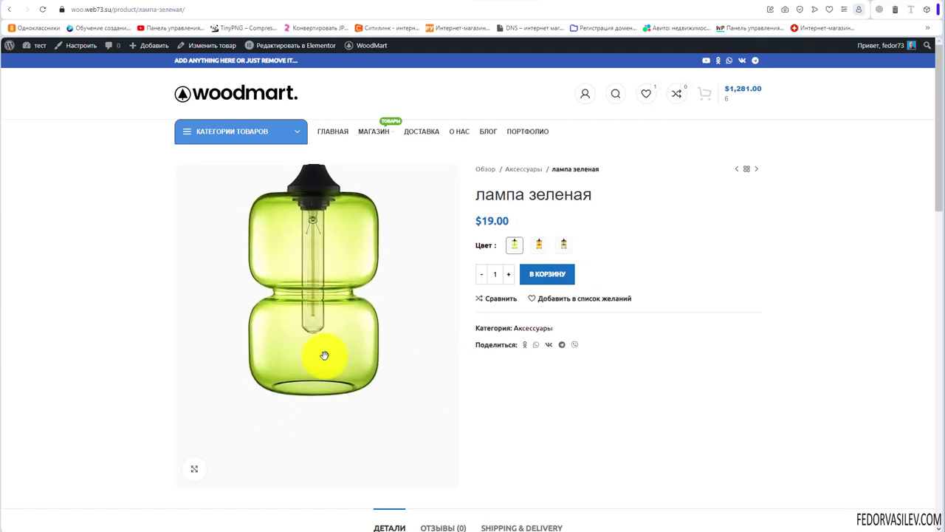
pyautogui.click(198, 9)
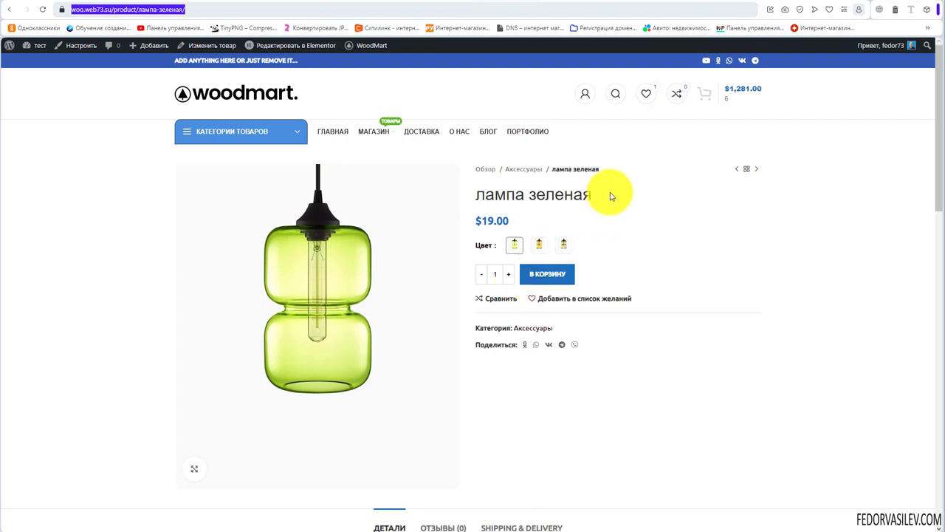
pyautogui.click(216, 12)
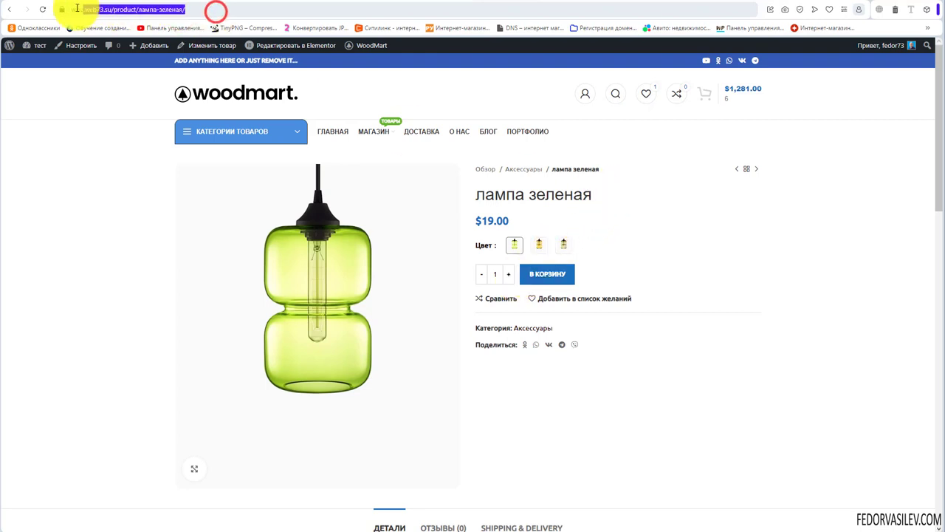
pyautogui.moveTo(605, 194); pyautogui.dragTo(481, 195)
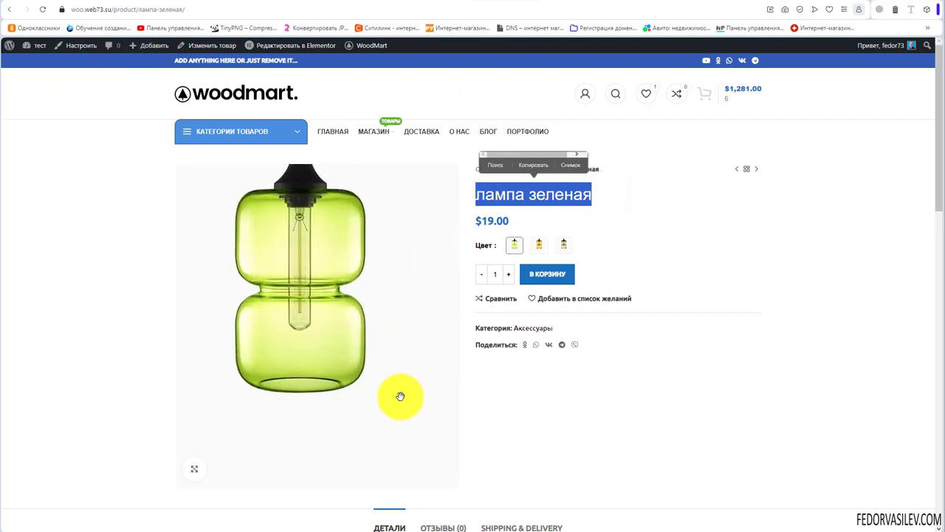
# Switch through the classic, orange and green lamps with the Цвет image swatches to compare their product pages
pyautogui.click(563, 243)
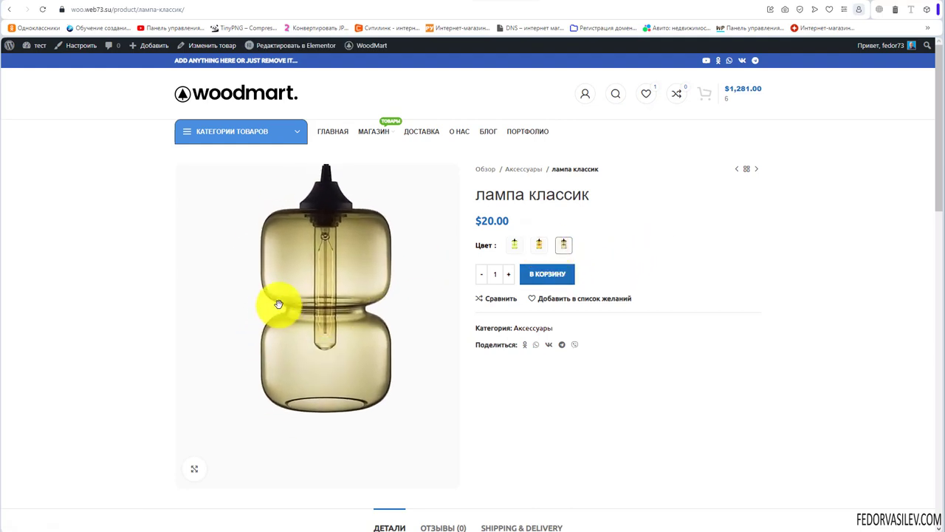
pyautogui.click(539, 246)
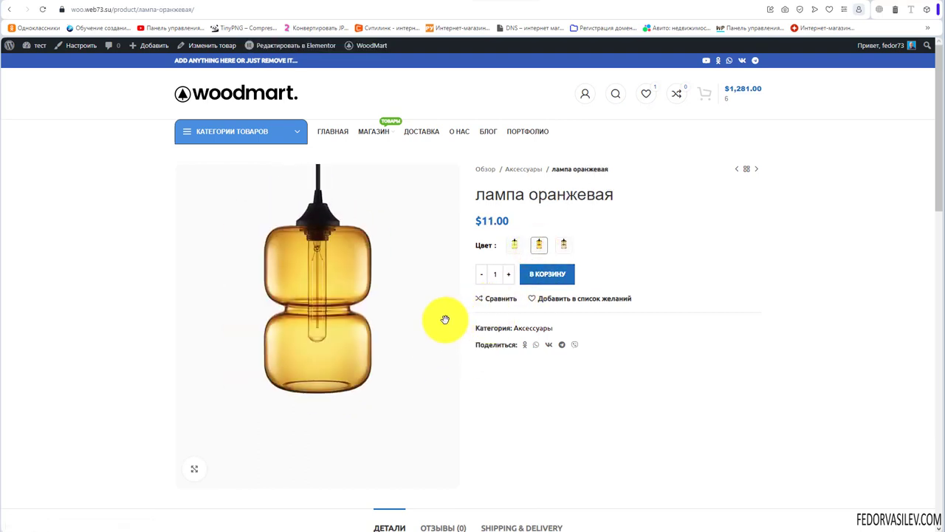
pyautogui.click(516, 244)
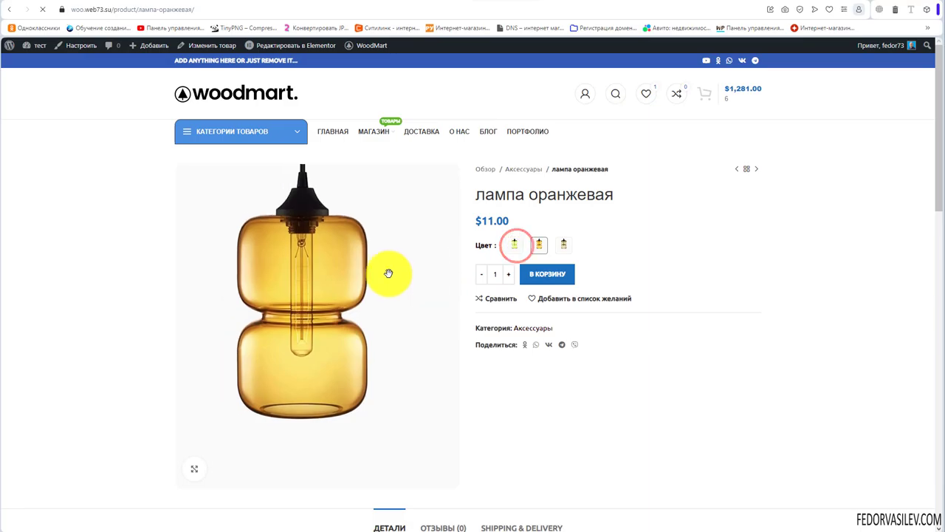